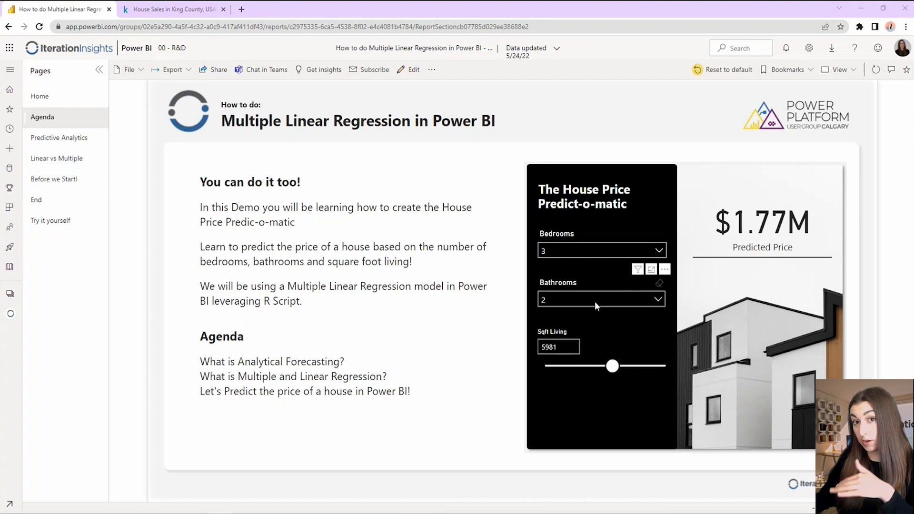
# Step: Open the report's Before we Start! page and read the multiple linear regression equation and its terms
pyautogui.click(85, 179)
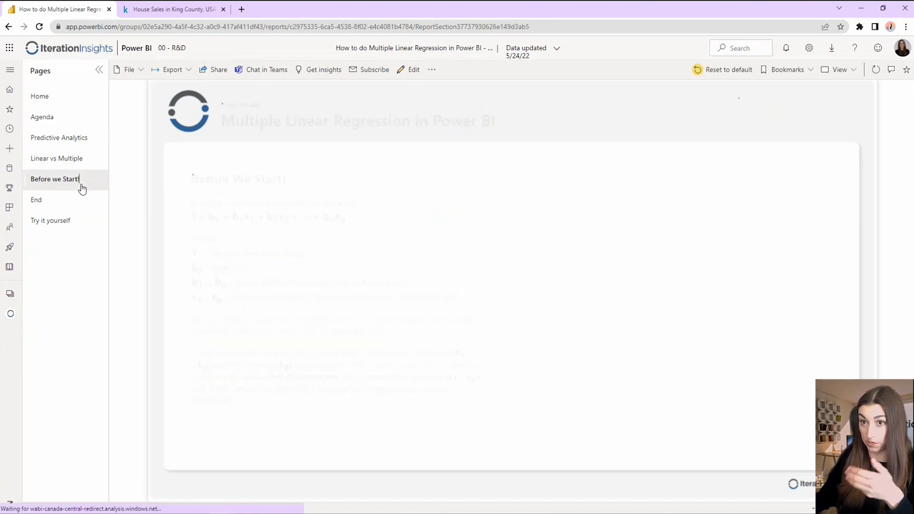
pyautogui.click(79, 206)
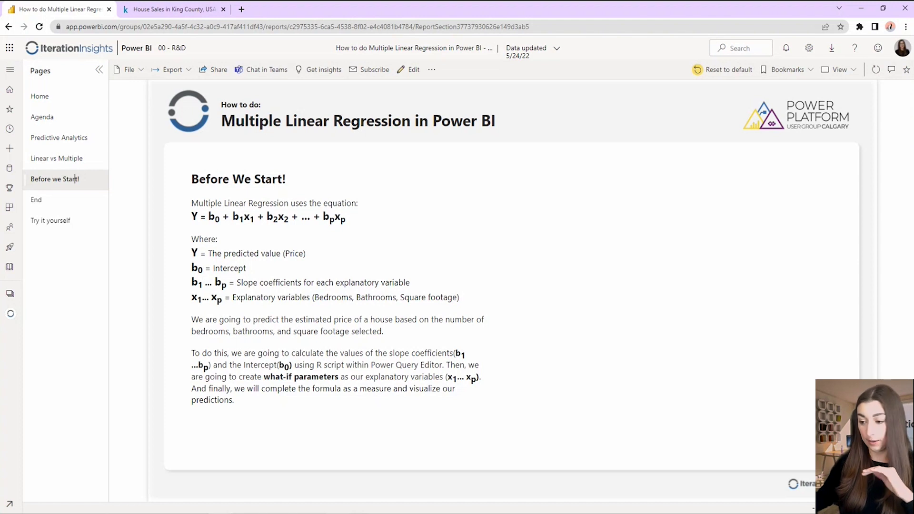
# Step: Minimize the browser and move the Excel start window to the other monitor
pyautogui.click(864, 9)
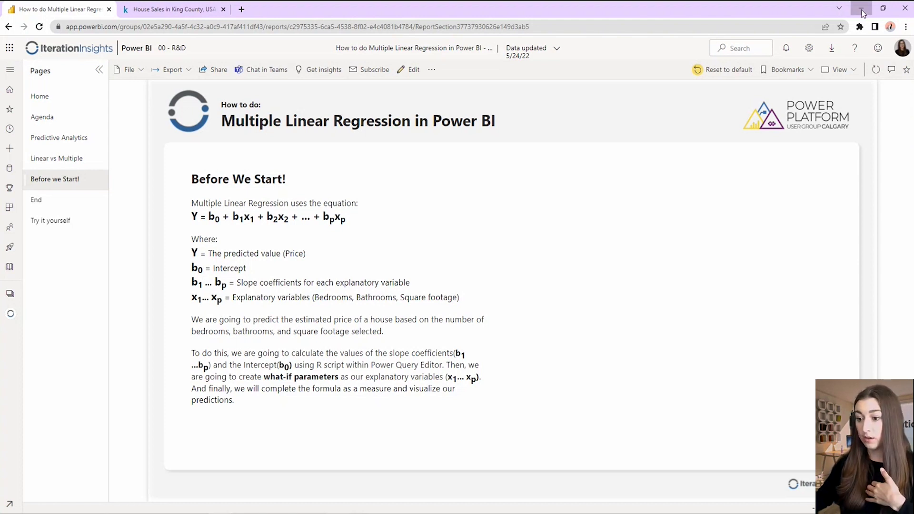
pyautogui.click(862, 10)
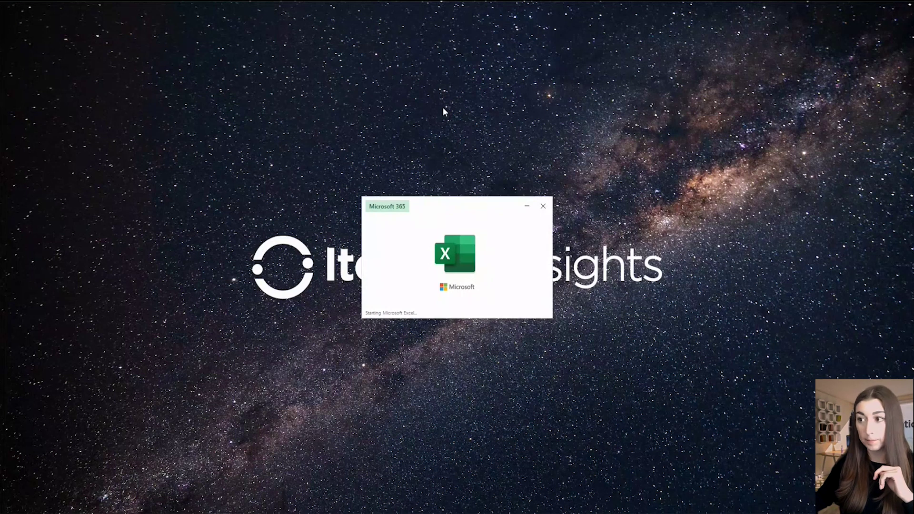
pyautogui.moveTo(449, 204); pyautogui.dragTo(0, 195)
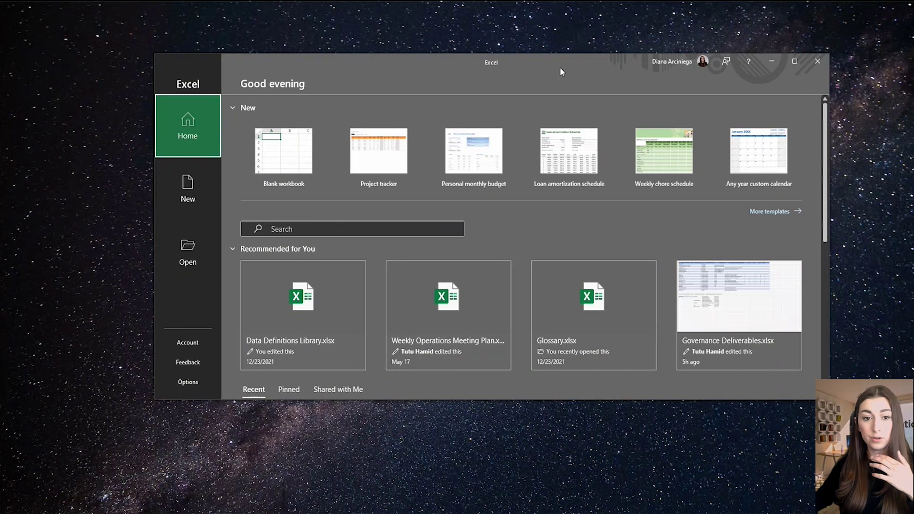
pyautogui.moveTo(560, 67); pyautogui.dragTo(0, 190)
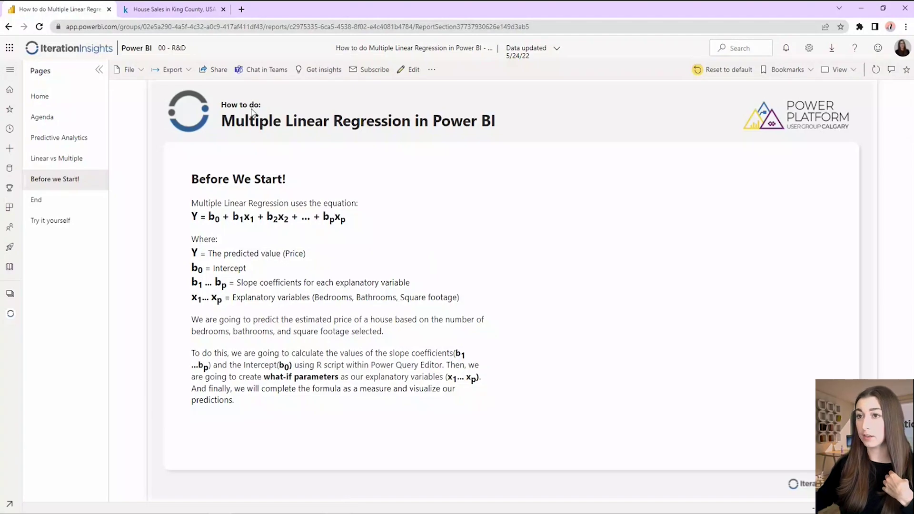
# Step: Look over the House Sales in King County, USA dataset page on Kaggle, including the kc_house_data.csv preview
pyautogui.click(190, 8)
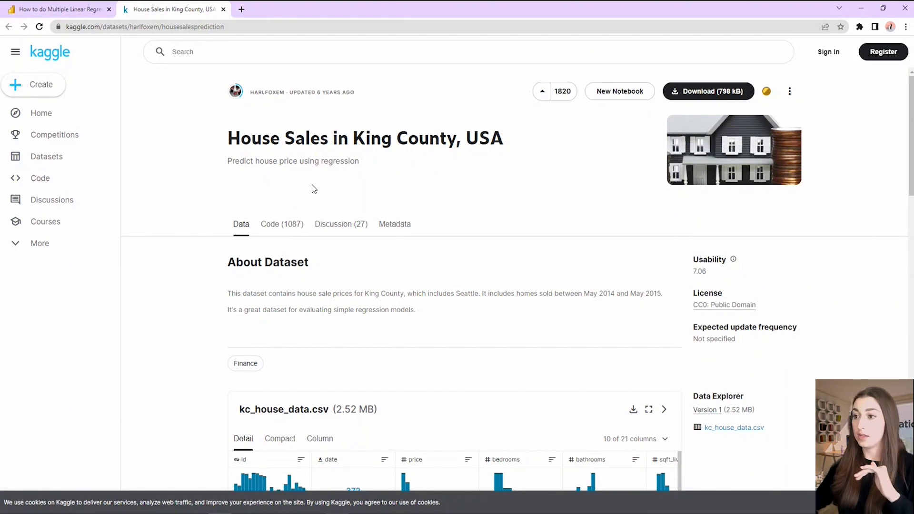
pyautogui.scroll(-8, 420, 321)
pyautogui.scroll(8, 420, 324)
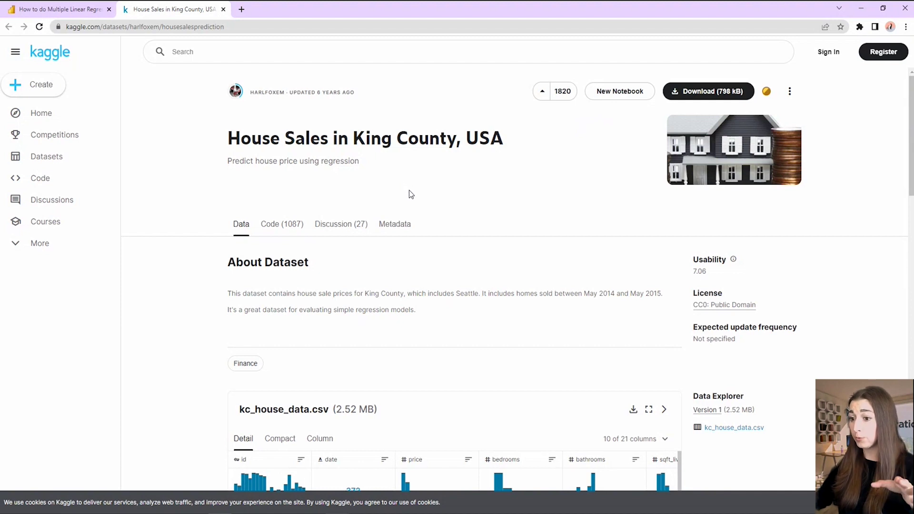
pyautogui.scroll(-4, 410, 272)
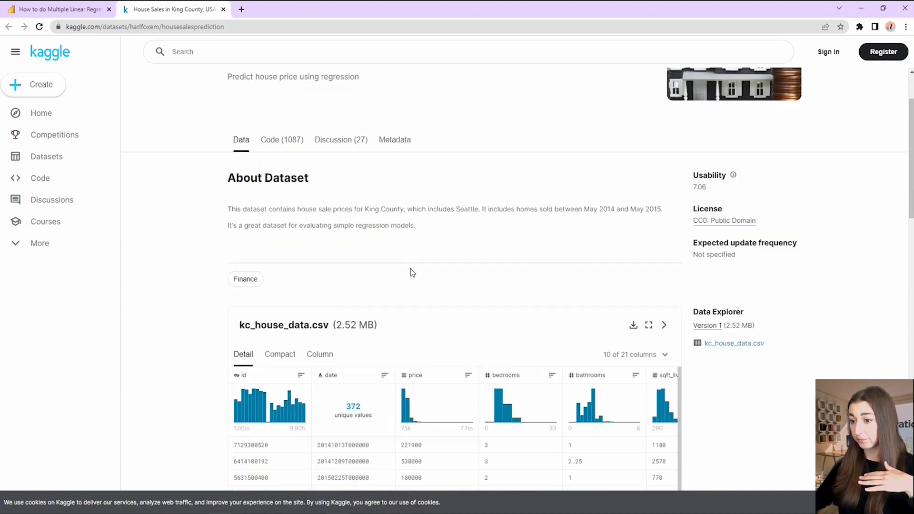
# Step: Switch to Excel, bring Housing Data Excel.xlsx onto the main monitor at full size and review its columns
pyautogui.hotkey('alt', 'Tab')
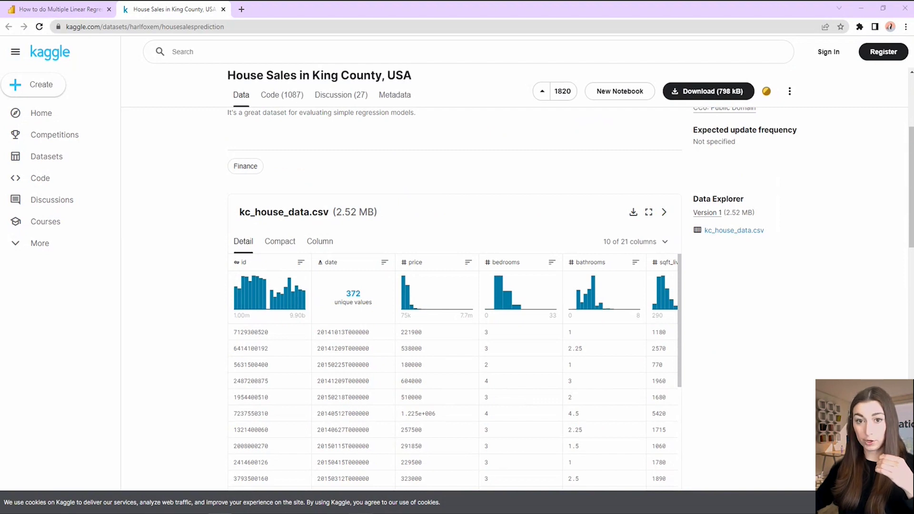
pyautogui.moveTo(0, 6); pyautogui.dragTo(1, 6)
pyautogui.moveTo(0, 102); pyautogui.dragTo(567, 90)
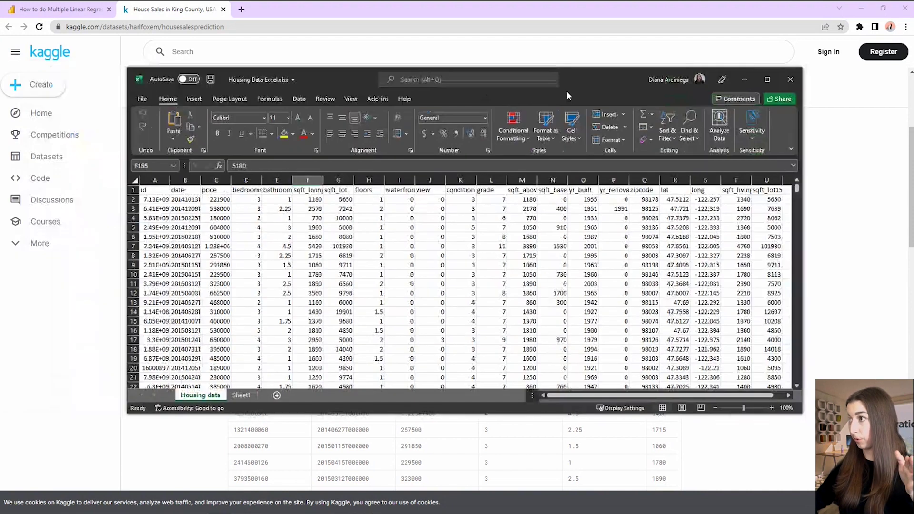
pyautogui.click(766, 81)
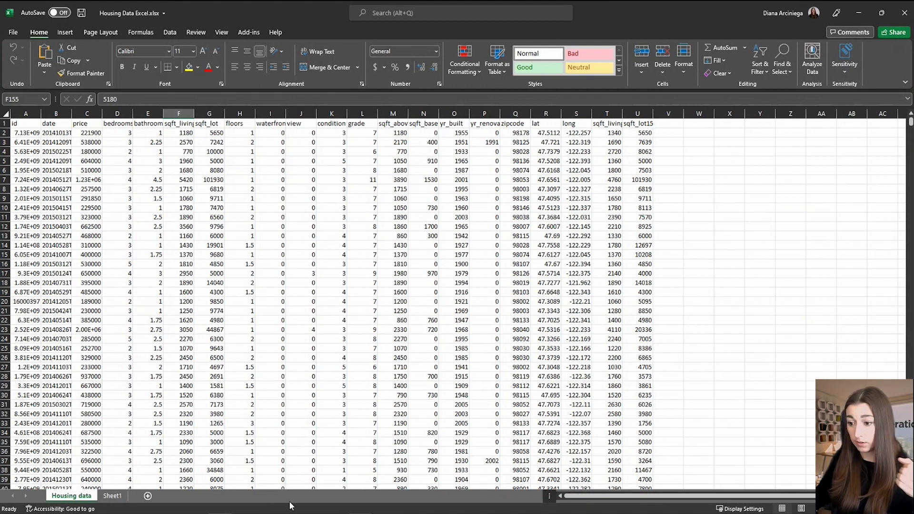
pyautogui.moveTo(335, 14); pyautogui.dragTo(0, 71)
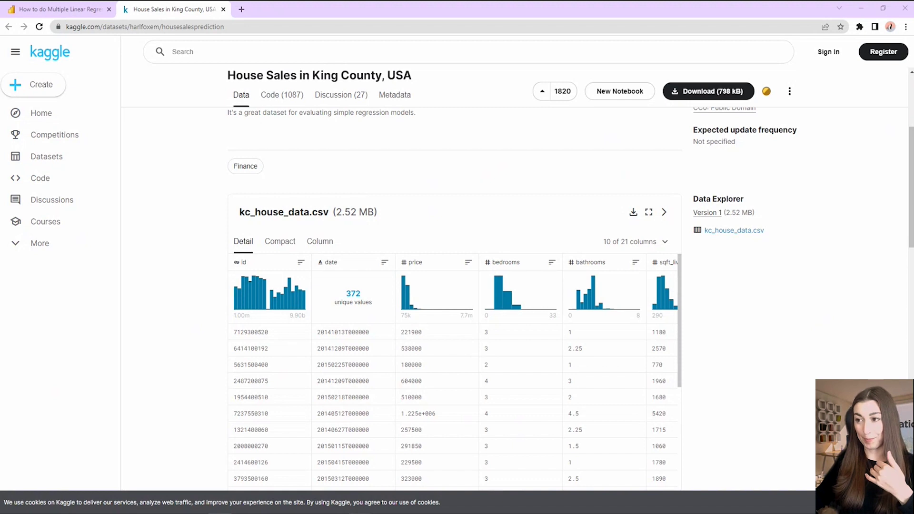
# Step: Bring the Housing Data prepped.xlsx workbook onto the main monitor and review its reduced set of columns
pyautogui.moveTo(0, 67); pyautogui.dragTo(619, 128)
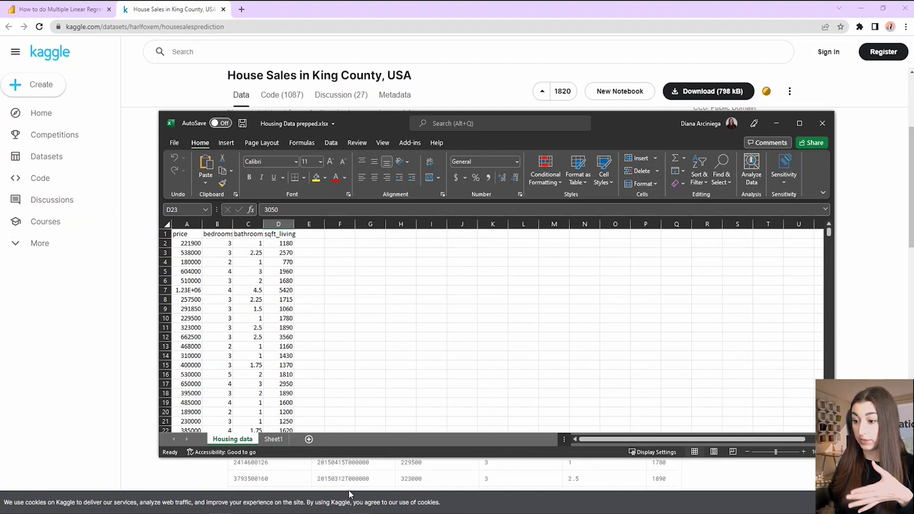
pyautogui.click(360, 513)
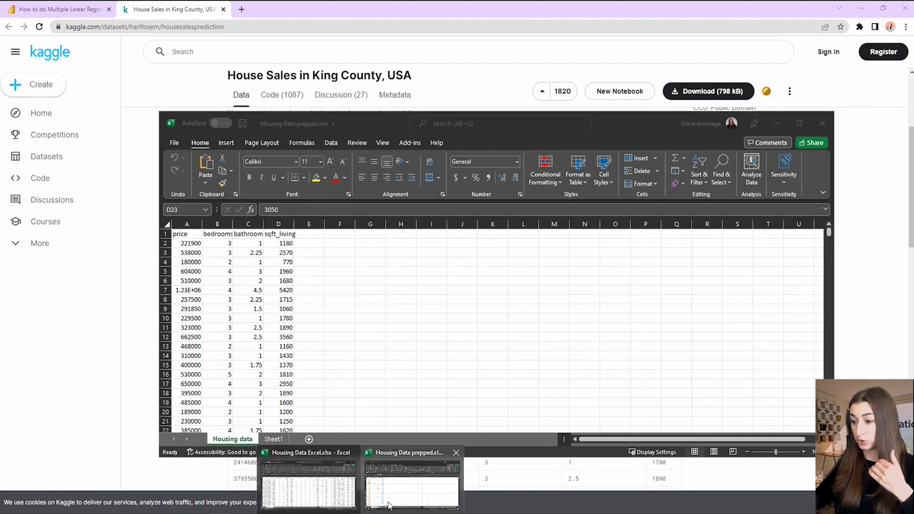
pyautogui.click(389, 504)
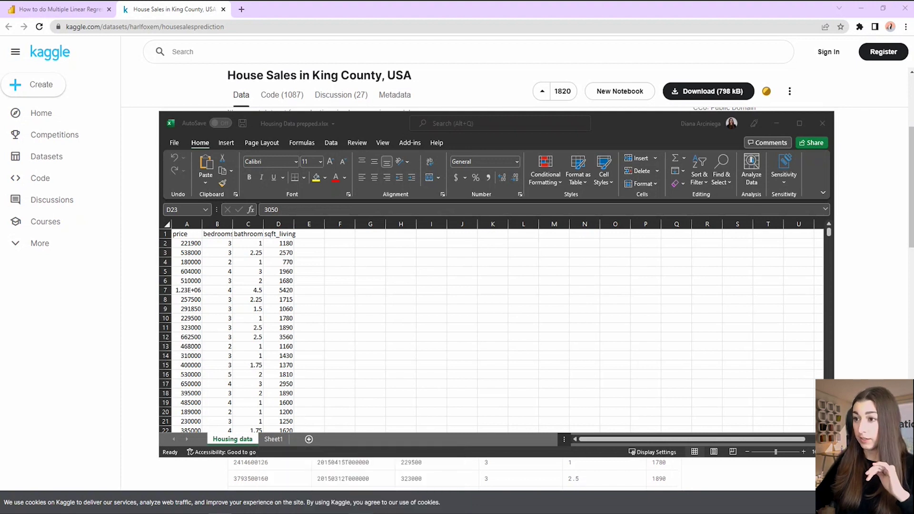
# Step: Return to Housing Data Excel.xlsx and go through its extra column headings, including zipcode, lat and long
pyautogui.hotkey('alt', 'Tab')
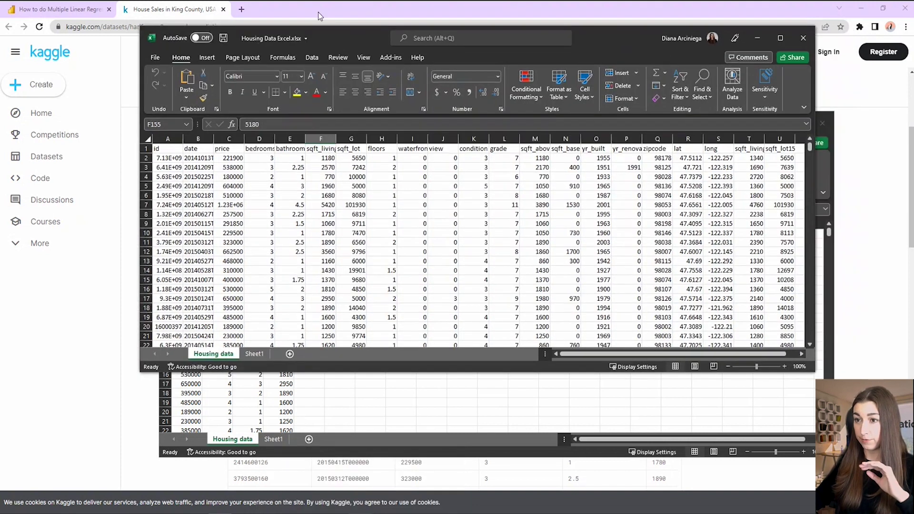
pyautogui.click(204, 138)
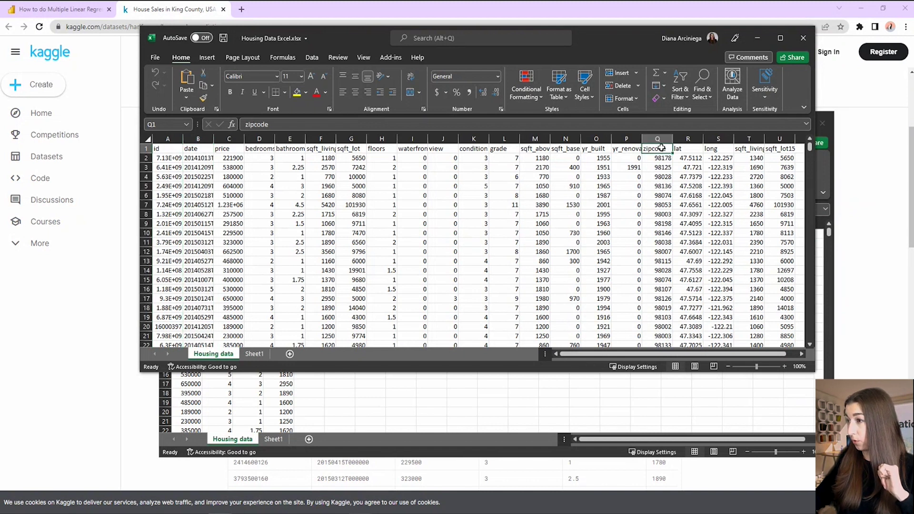
pyautogui.click(687, 139)
pyautogui.click(718, 139)
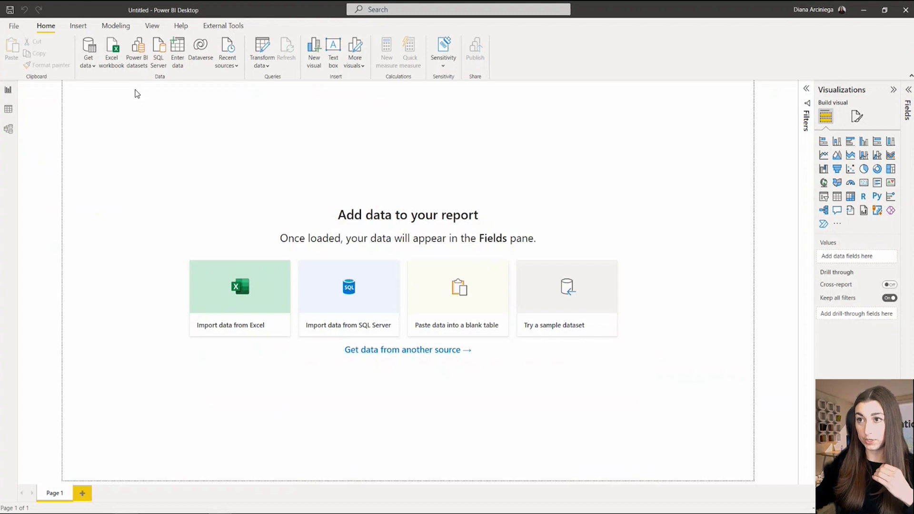
# Step: In Power BI Desktop, import the Housing data sheet from Housing Data prepped.xlsx and open it for transformation in Power Query Editor
pyautogui.click(113, 53)
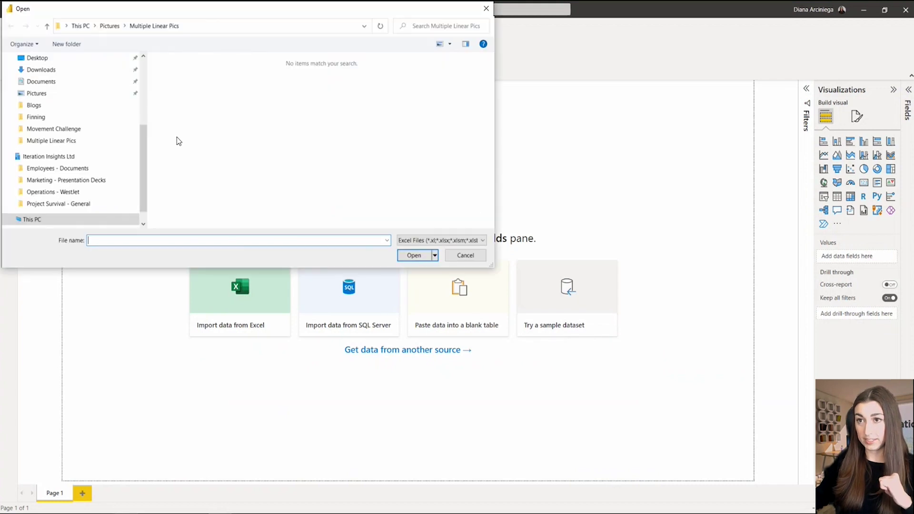
pyautogui.moveTo(363, 16); pyautogui.dragTo(0, 136)
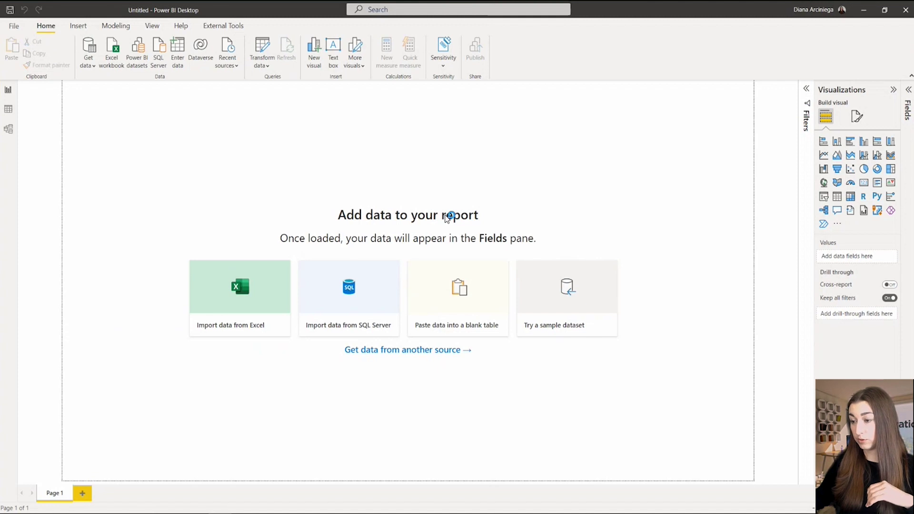
pyautogui.moveTo(425, 96); pyautogui.dragTo(577, 98)
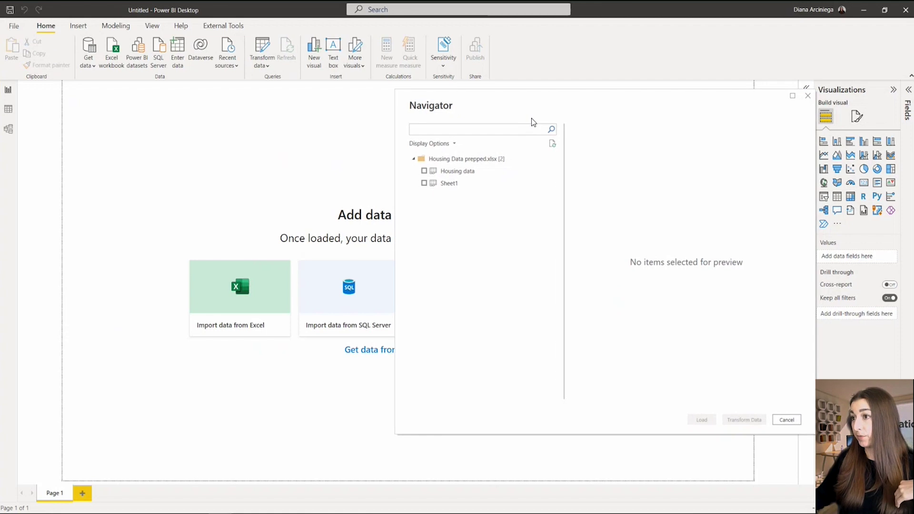
pyautogui.moveTo(533, 122); pyautogui.dragTo(426, 132)
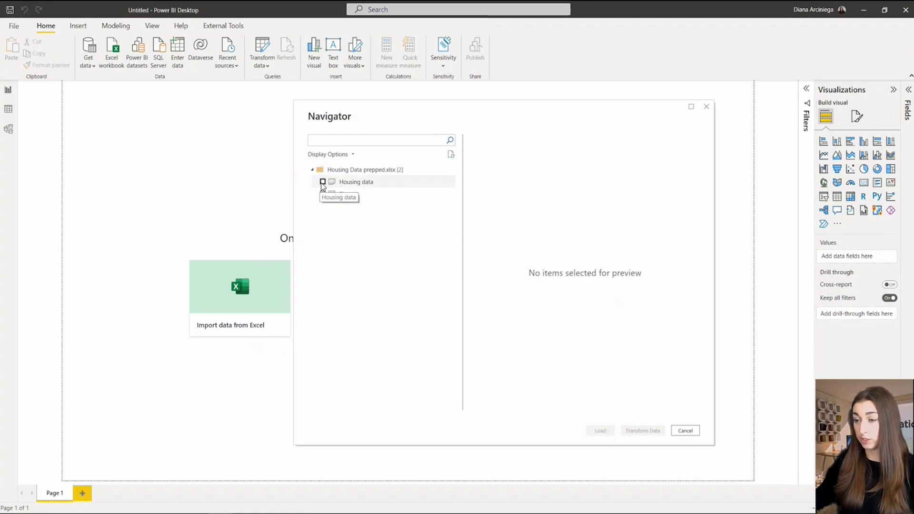
pyautogui.click(324, 183)
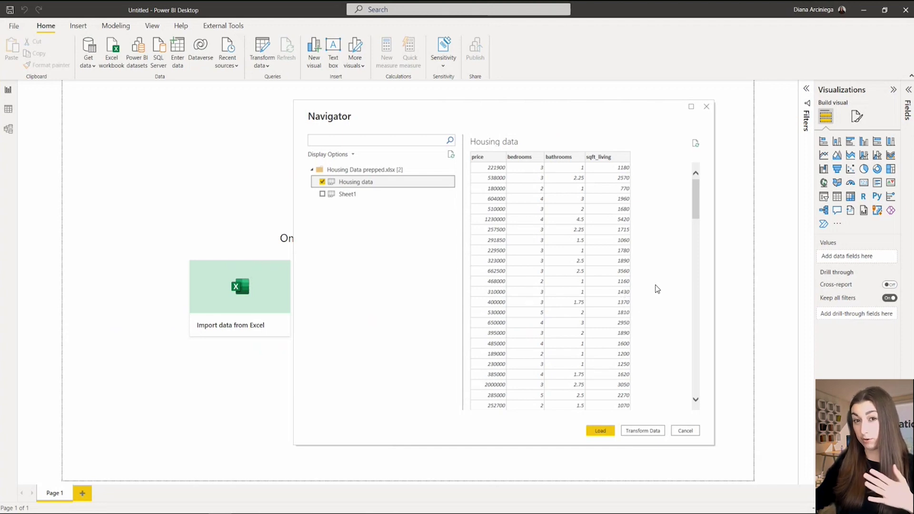
pyautogui.click(642, 431)
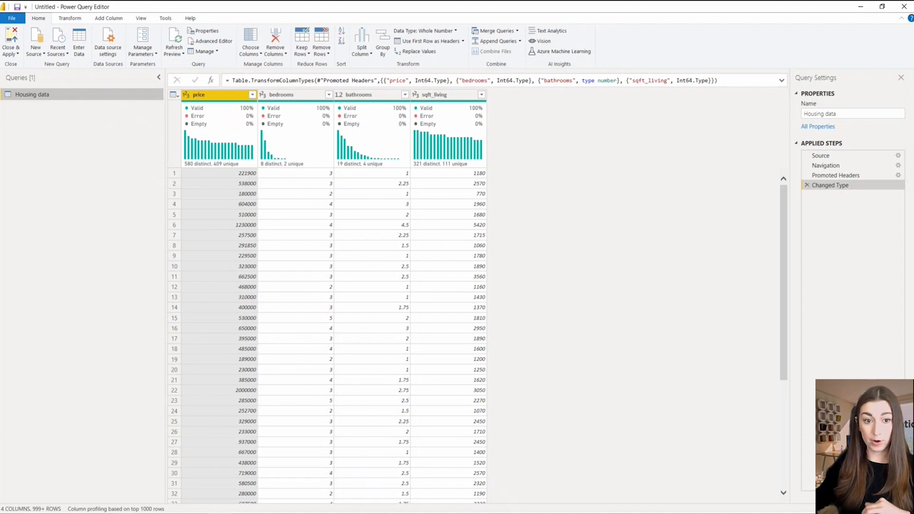
# Step: Start a Run R script transformation on the Housing data query
pyautogui.click(76, 19)
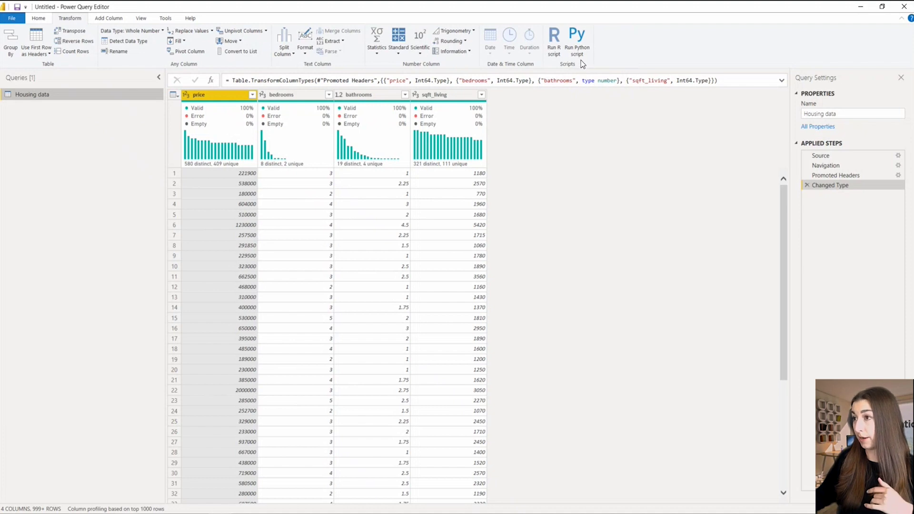
pyautogui.click(556, 50)
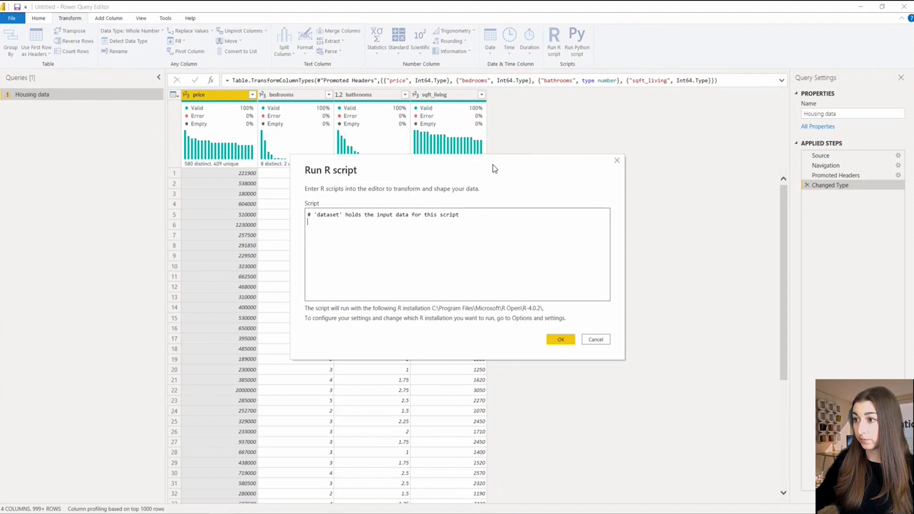
pyautogui.moveTo(314, 233); pyautogui.dragTo(469, 231)
pyautogui.click(473, 229)
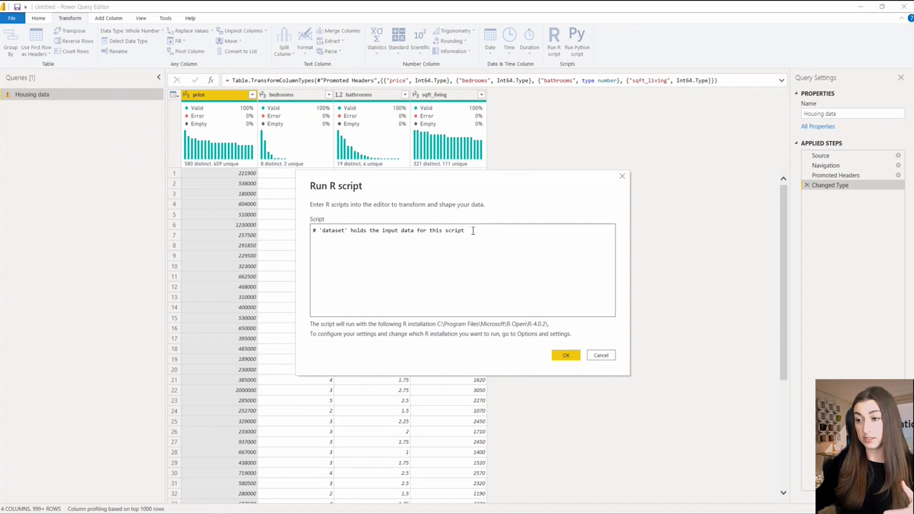
# Step: Replace the default comment with R code fitting lm(price ~ . , dataset), storing coef(model) in df, naming its column "coefficients" and setting df['variables'] to row.names(df)
pyautogui.moveTo(473, 230); pyautogui.dragTo(305, 233)
pyautogui.press('BackSpace')
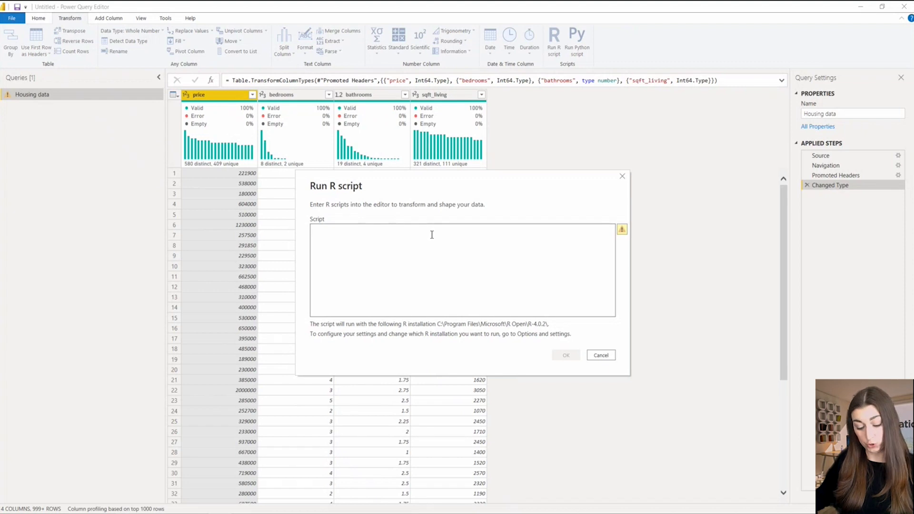
pyautogui.write('model <- lm(price ~ . , dataset) df<- data.frame(coef(model)) names(df)[names(df)=="coef.model."] <- "coefficients" df[\'variables\'] <- row.names(df)')
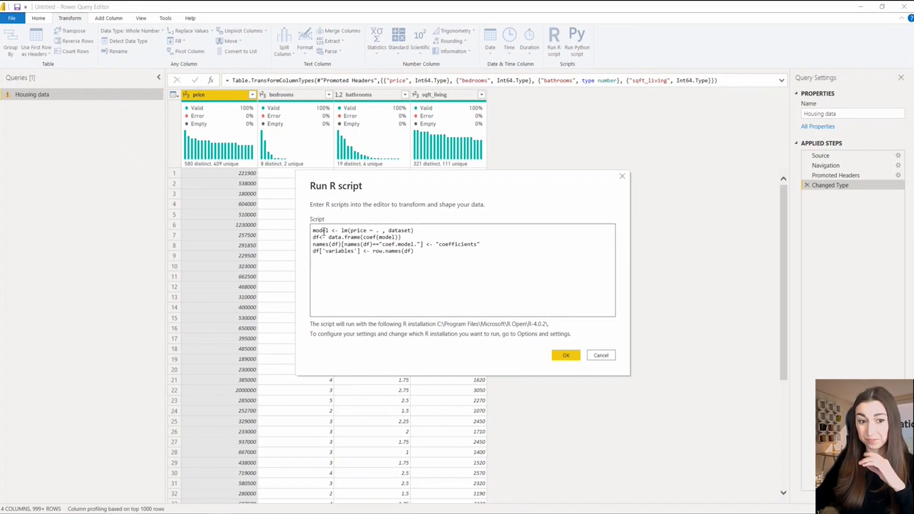
pyautogui.click(356, 263)
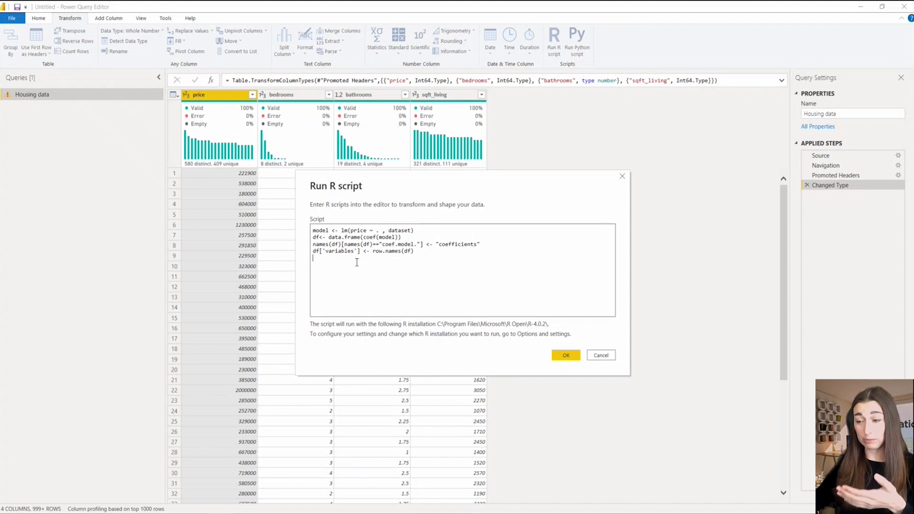
# Step: Examine the script's first line, from the model variable to the lm(price ~ . , dataset) call
pyautogui.doubleClick(314, 230)
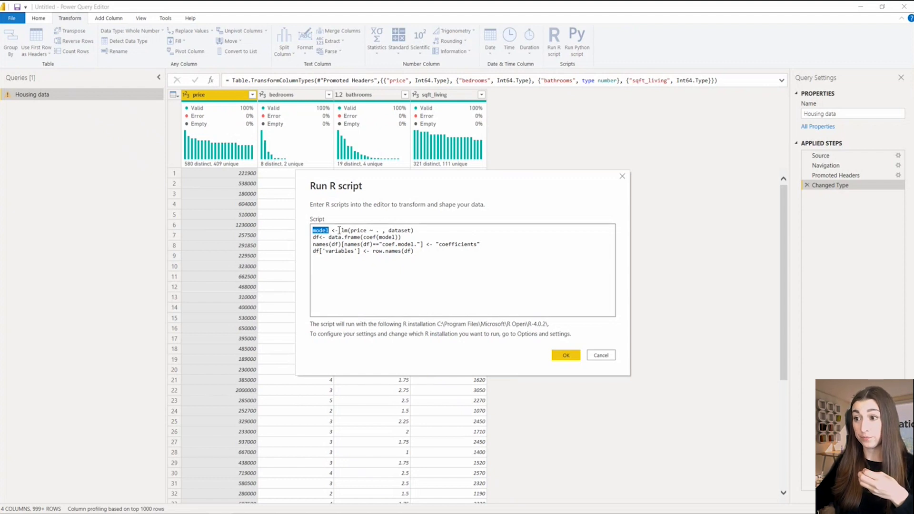
pyautogui.moveTo(332, 230); pyautogui.dragTo(417, 231)
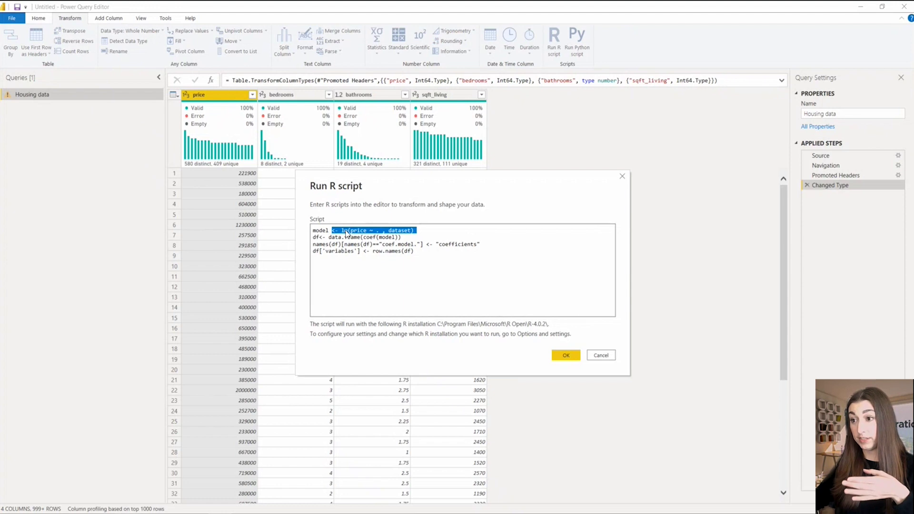
pyautogui.doubleClick(345, 230)
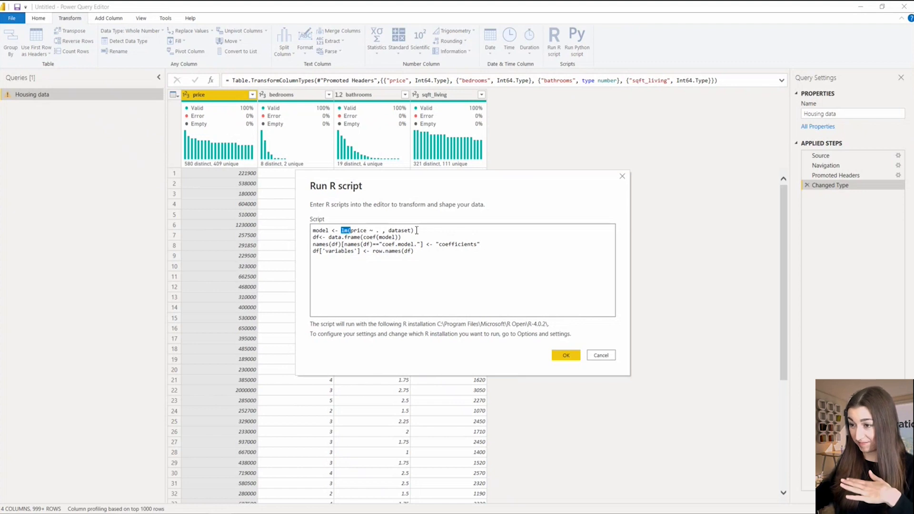
pyautogui.moveTo(417, 230); pyautogui.dragTo(338, 231)
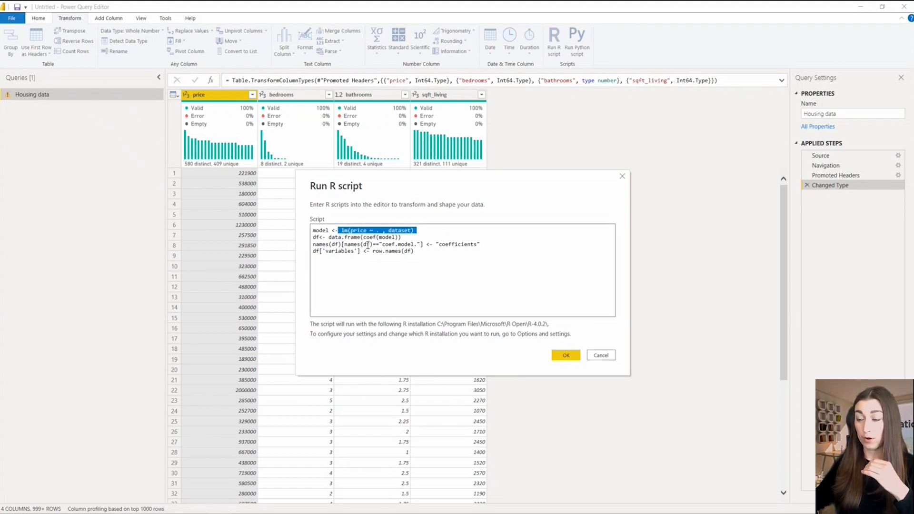
# Step: Examine the price term and the lm call in the R script, and the data.frame(coef(model)) expression that stores the coefficients
pyautogui.click(421, 230)
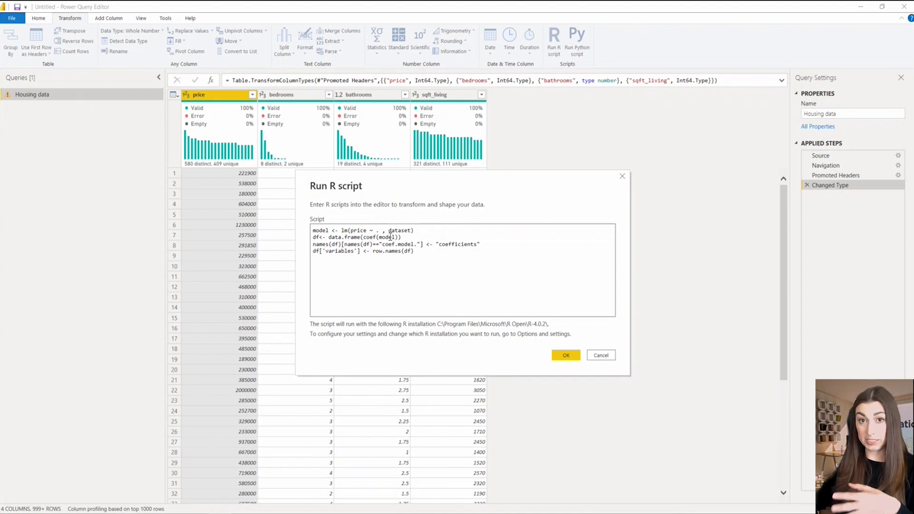
pyautogui.doubleClick(359, 230)
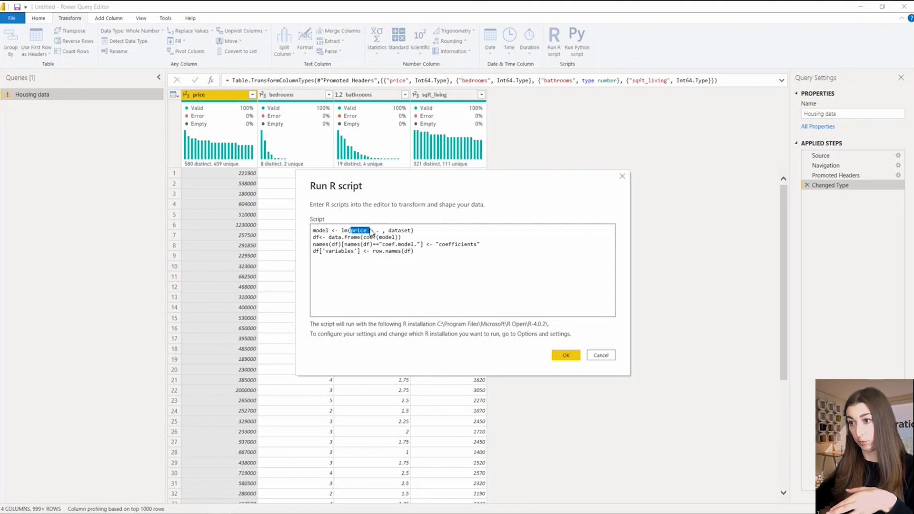
pyautogui.click(421, 230)
pyautogui.moveTo(420, 230); pyautogui.dragTo(344, 238)
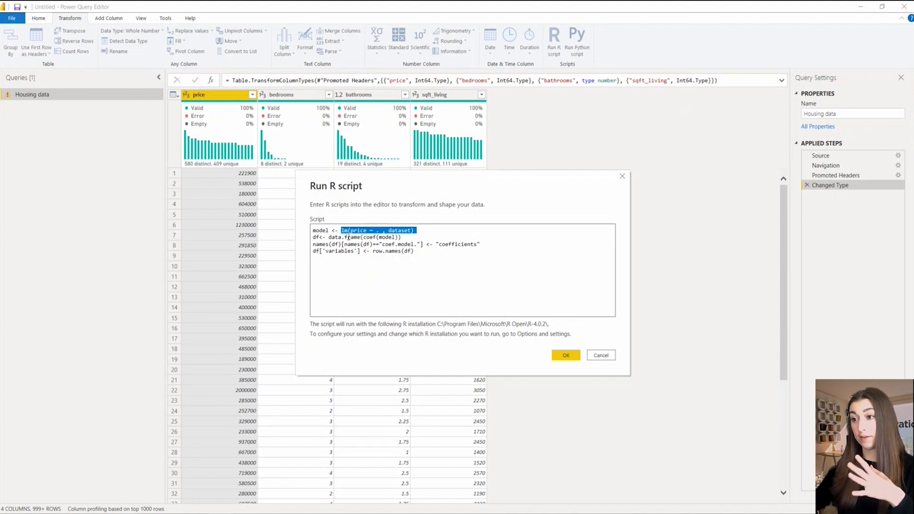
pyautogui.moveTo(329, 237); pyautogui.dragTo(410, 245)
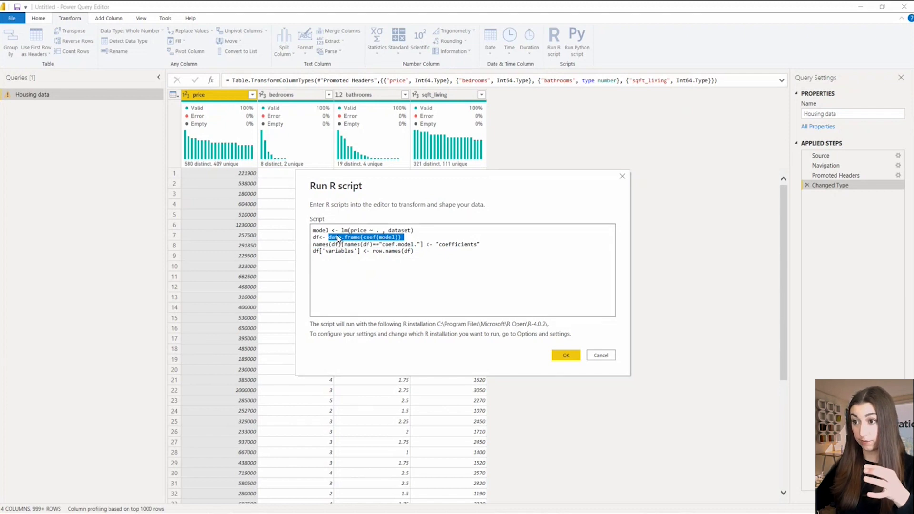
pyautogui.click(396, 238)
pyautogui.moveTo(314, 230); pyautogui.dragTo(423, 230)
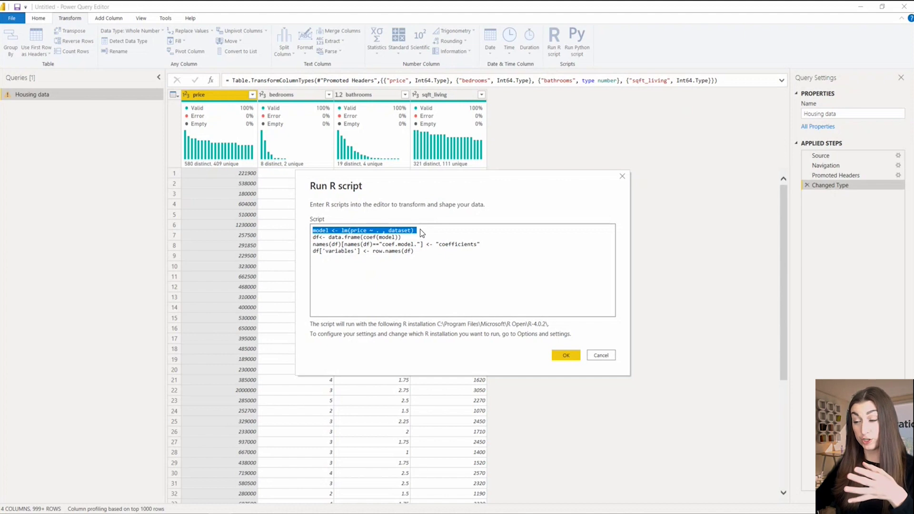
pyautogui.click(421, 233)
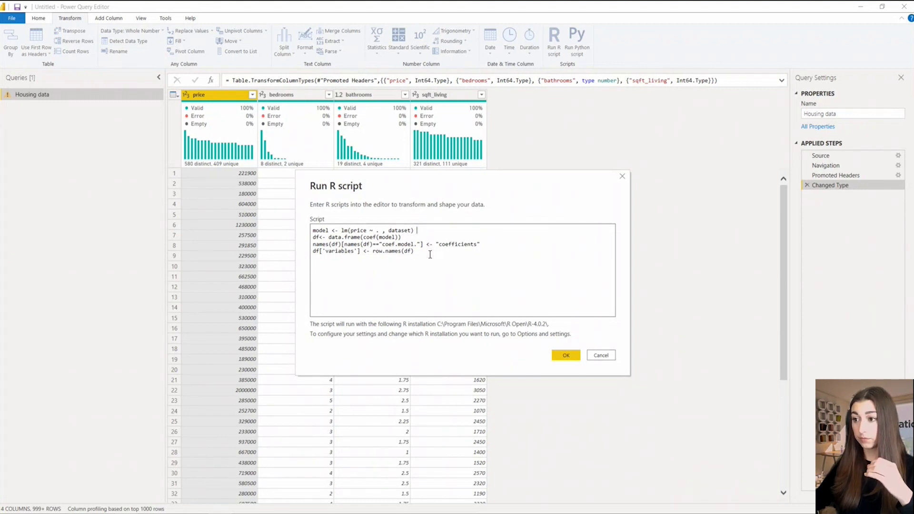
# Step: Run the R script with Privacy Levels checks ignored for this file, and open the resulting df table
pyautogui.click(568, 355)
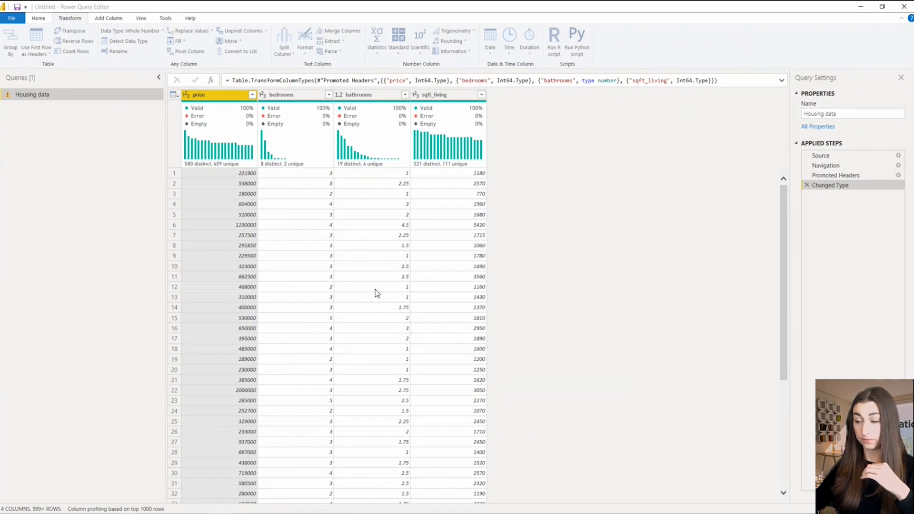
pyautogui.click(318, 96)
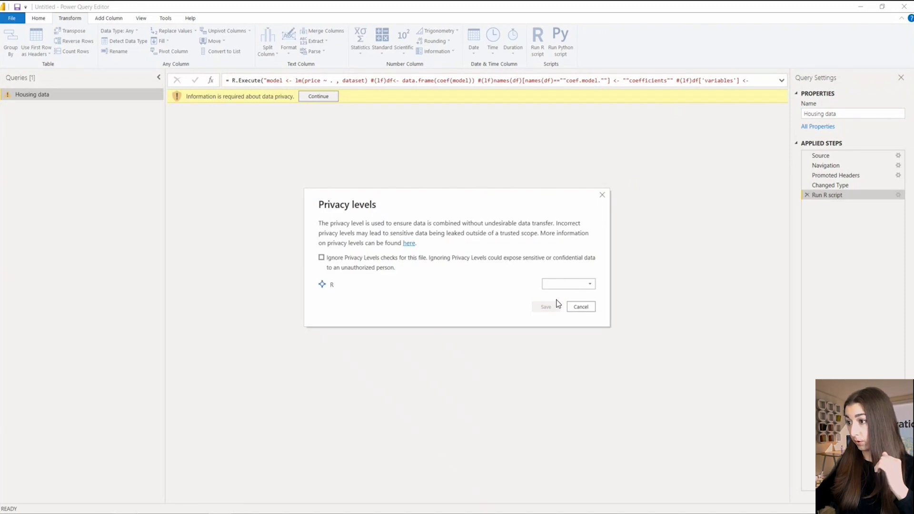
pyautogui.click(322, 258)
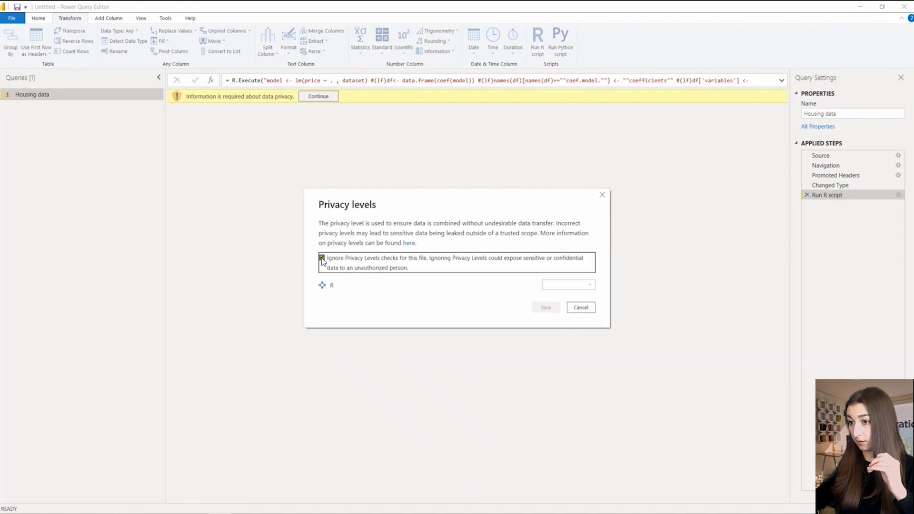
pyautogui.click(552, 309)
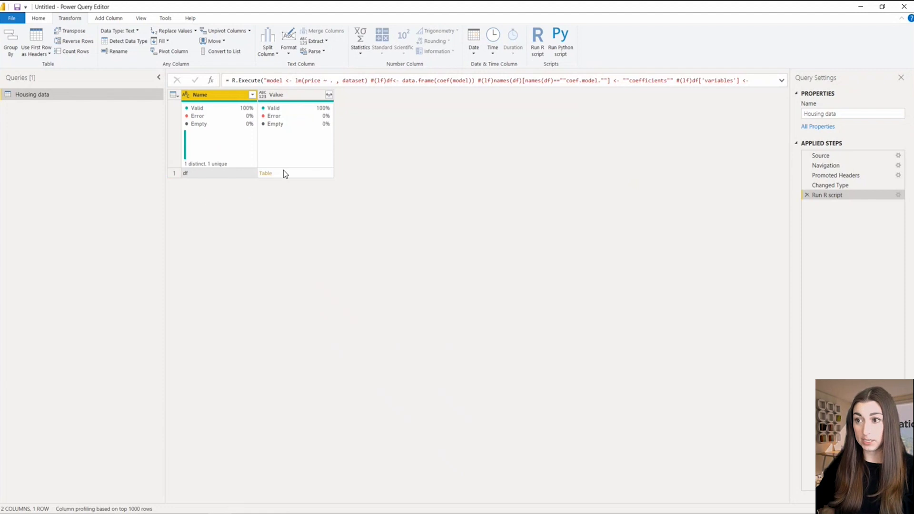
pyautogui.click(268, 175)
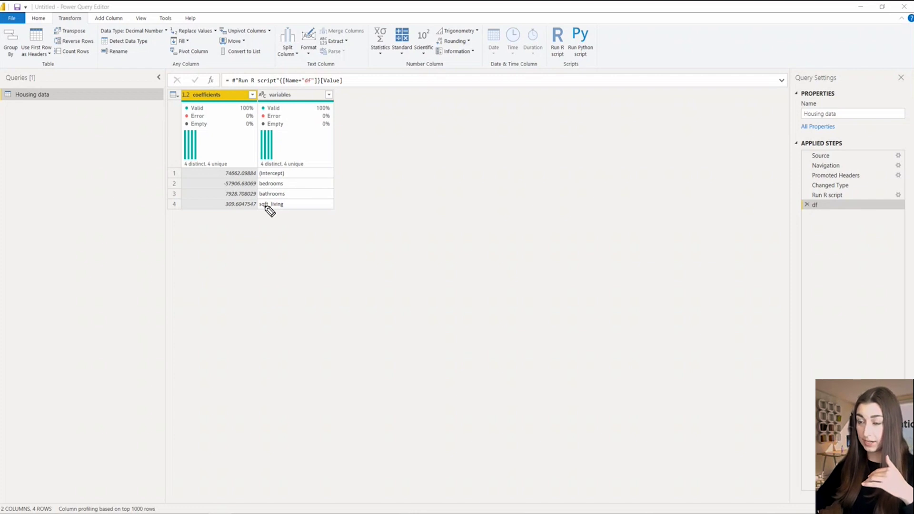
pyautogui.moveTo(249, 227)
pyautogui.mouseDown()
pyautogui.moveTo(252, 247)
pyautogui.moveTo(273, 236)
pyautogui.mouseUp()
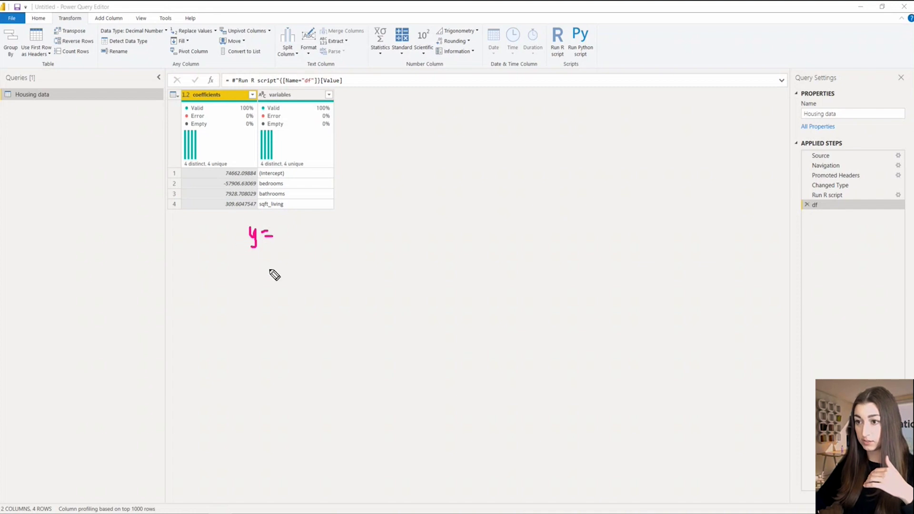
pyautogui.moveTo(281, 226)
pyautogui.mouseDown()
pyautogui.moveTo(287, 242)
pyautogui.moveTo(299, 235)
pyautogui.mouseUp()
pyautogui.moveTo(298, 228)
pyautogui.mouseDown()
pyautogui.moveTo(299, 242)
pyautogui.moveTo(314, 240)
pyautogui.mouseUp()
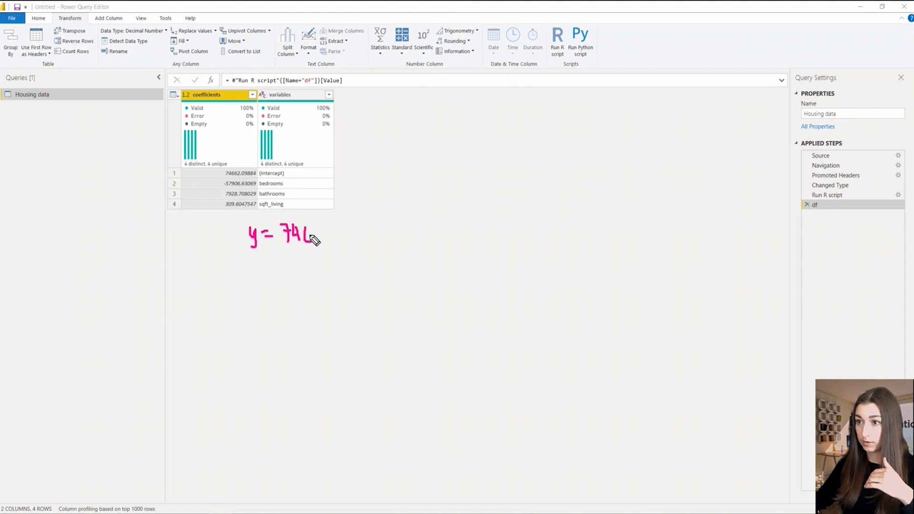
pyautogui.moveTo(323, 245)
pyautogui.mouseDown()
pyautogui.moveTo(318, 237)
pyautogui.moveTo(355, 240)
pyautogui.mouseUp()
pyautogui.click(347, 241)
pyautogui.moveTo(405, 220)
pyautogui.mouseDown()
pyautogui.moveTo(404, 235)
pyautogui.moveTo(412, 229)
pyautogui.mouseUp()
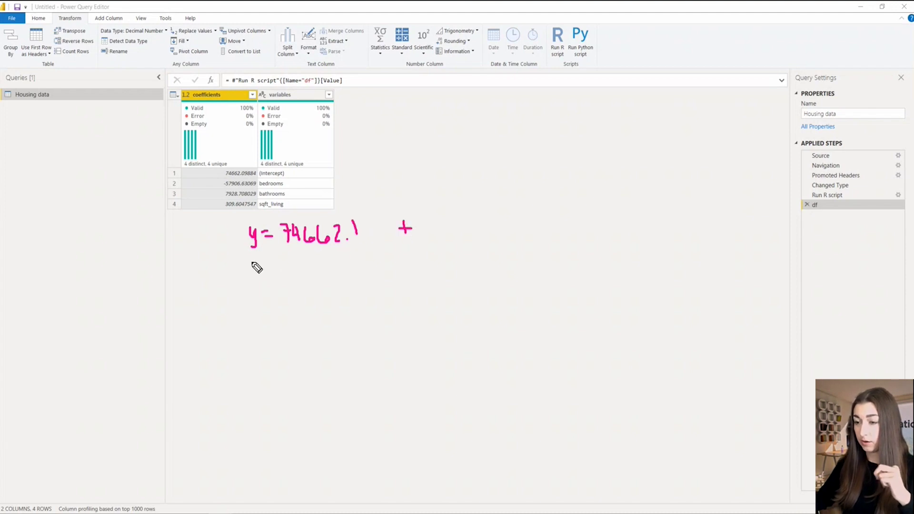
pyautogui.moveTo(257, 269)
pyautogui.mouseDown()
pyautogui.moveTo(265, 280)
pyautogui.moveTo(268, 270)
pyautogui.moveTo(264, 294)
pyautogui.moveTo(281, 276)
pyautogui.mouseUp()
pyautogui.moveTo(274, 283); pyautogui.dragTo(326, 279)
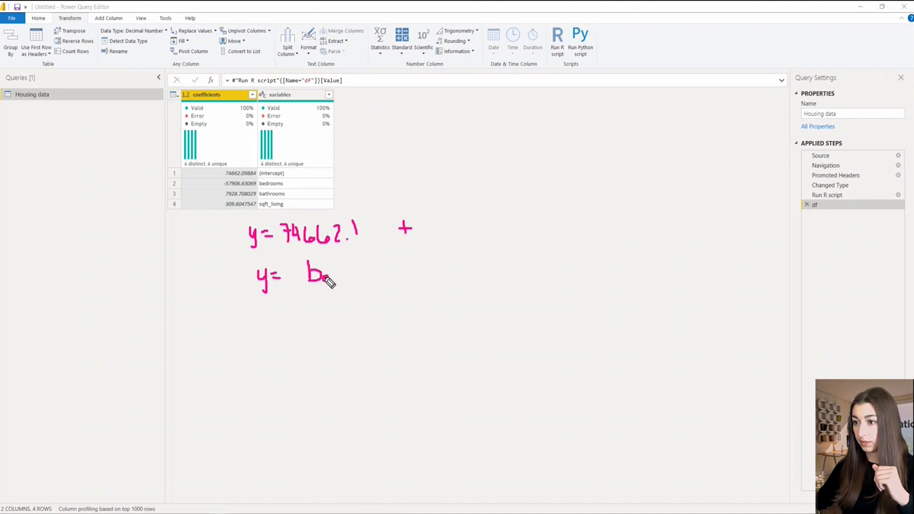
pyautogui.moveTo(402, 262)
pyautogui.mouseDown()
pyautogui.moveTo(403, 277)
pyautogui.moveTo(411, 273)
pyautogui.mouseUp()
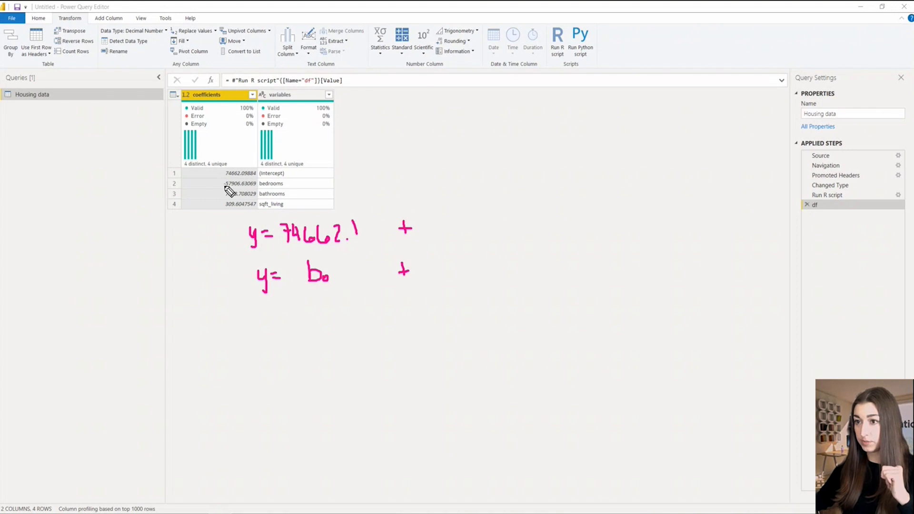
pyautogui.moveTo(436, 216)
pyautogui.mouseDown()
pyautogui.moveTo(435, 235)
pyautogui.moveTo(450, 226)
pyautogui.moveTo(460, 234)
pyautogui.moveTo(478, 219)
pyautogui.moveTo(497, 220)
pyautogui.moveTo(496, 235)
pyautogui.moveTo(510, 224)
pyautogui.moveTo(508, 233)
pyautogui.moveTo(551, 229)
pyautogui.moveTo(559, 212)
pyautogui.moveTo(564, 236)
pyautogui.moveTo(609, 219)
pyautogui.moveTo(656, 221)
pyautogui.moveTo(672, 233)
pyautogui.moveTo(700, 221)
pyautogui.mouseUp()
pyautogui.click(725, 222)
pyautogui.click(748, 223)
pyautogui.click(766, 223)
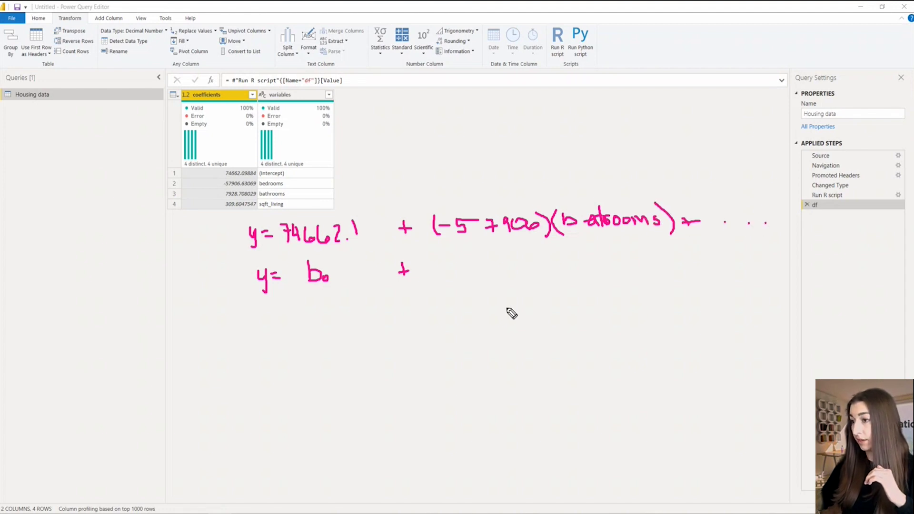
pyautogui.moveTo(450, 257)
pyautogui.mouseDown()
pyautogui.moveTo(452, 285)
pyautogui.moveTo(468, 275)
pyautogui.moveTo(498, 283)
pyautogui.moveTo(536, 275)
pyautogui.moveTo(555, 288)
pyautogui.mouseUp()
pyautogui.moveTo(611, 249)
pyautogui.mouseDown()
pyautogui.moveTo(611, 268)
pyautogui.moveTo(618, 258)
pyautogui.mouseUp()
pyautogui.moveTo(639, 250)
pyautogui.mouseDown()
pyautogui.moveTo(648, 278)
pyautogui.moveTo(656, 267)
pyautogui.moveTo(689, 266)
pyautogui.moveTo(686, 280)
pyautogui.mouseUp()
pyautogui.moveTo(699, 255); pyautogui.dragTo(699, 281)
pyautogui.moveTo(701, 257)
pyautogui.mouseDown()
pyautogui.moveTo(719, 273)
pyautogui.moveTo(708, 282)
pyautogui.moveTo(736, 280)
pyautogui.mouseUp()
pyautogui.click(752, 272)
pyautogui.click(768, 268)
pyautogui.click(794, 267)
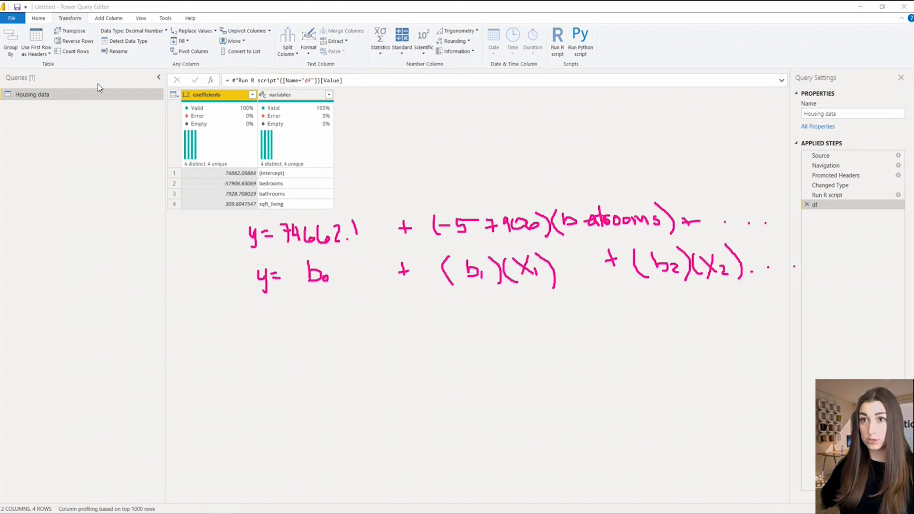
# Step: Close Power Query Editor without applying the query changes and dismiss the pending-changes notice in the report view
pyautogui.click(41, 19)
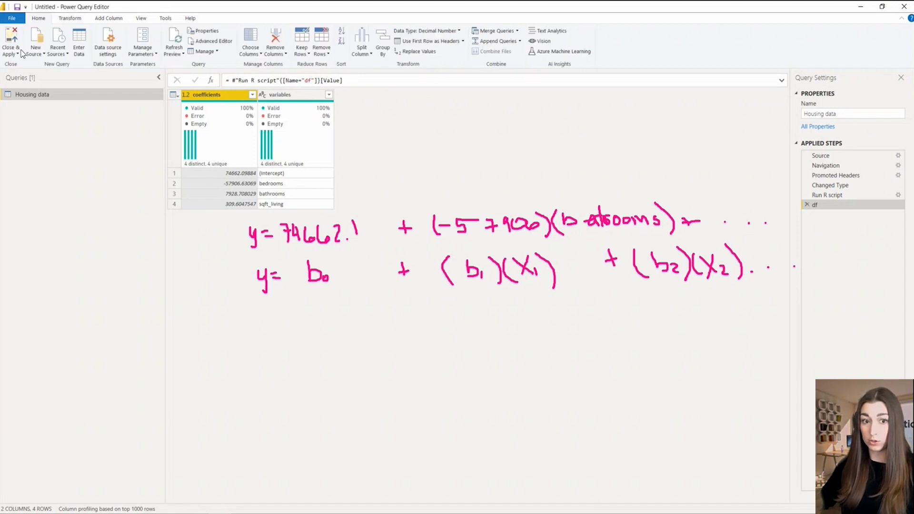
pyautogui.click(22, 85)
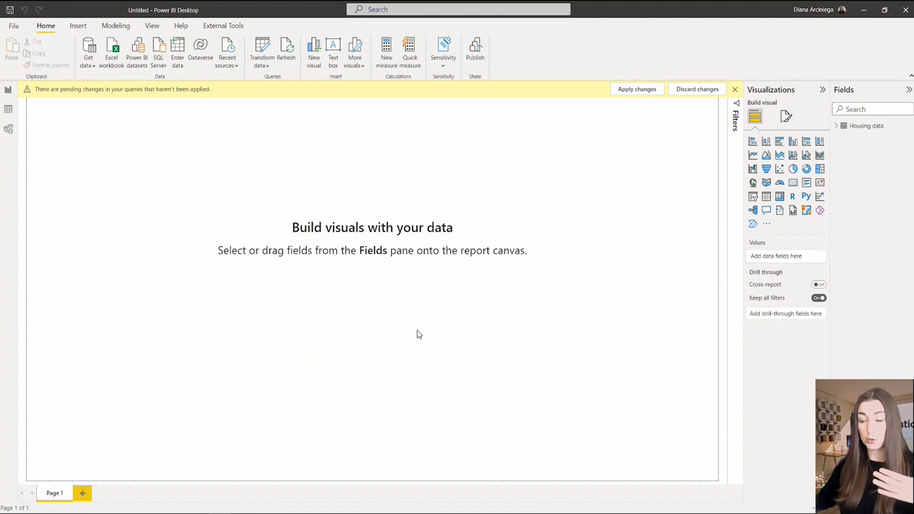
pyautogui.click(736, 89)
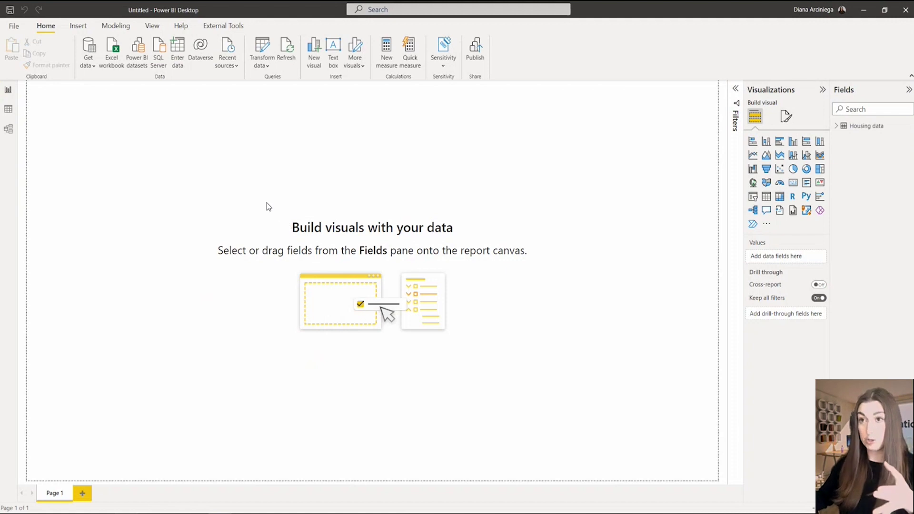
# Step: Create a whole-number what-if parameter named Bathrooms with minimum 0, maximum 15 and increment 1, adding its slicer to the page
pyautogui.click(81, 27)
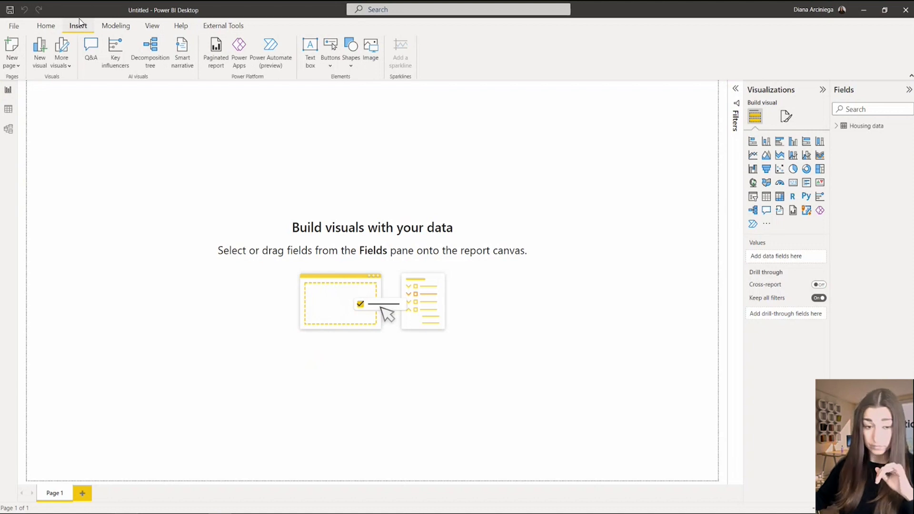
pyautogui.click(106, 26)
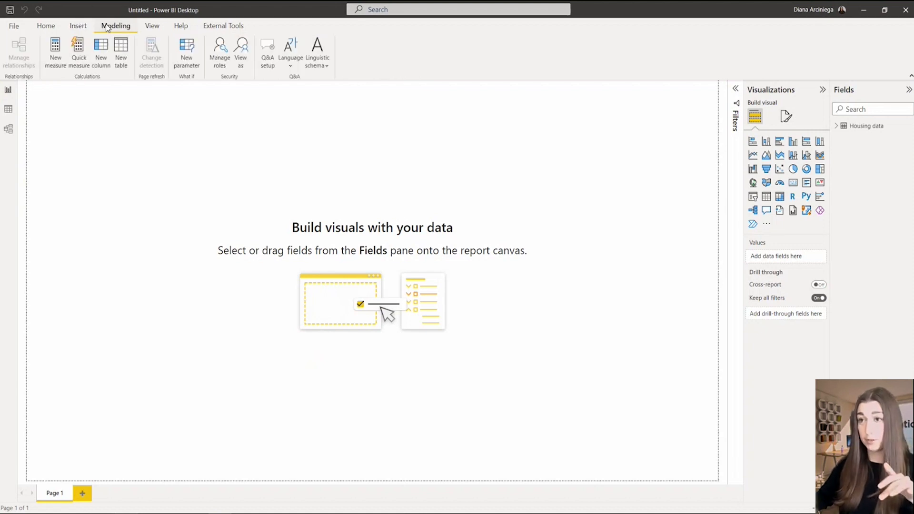
pyautogui.click(190, 62)
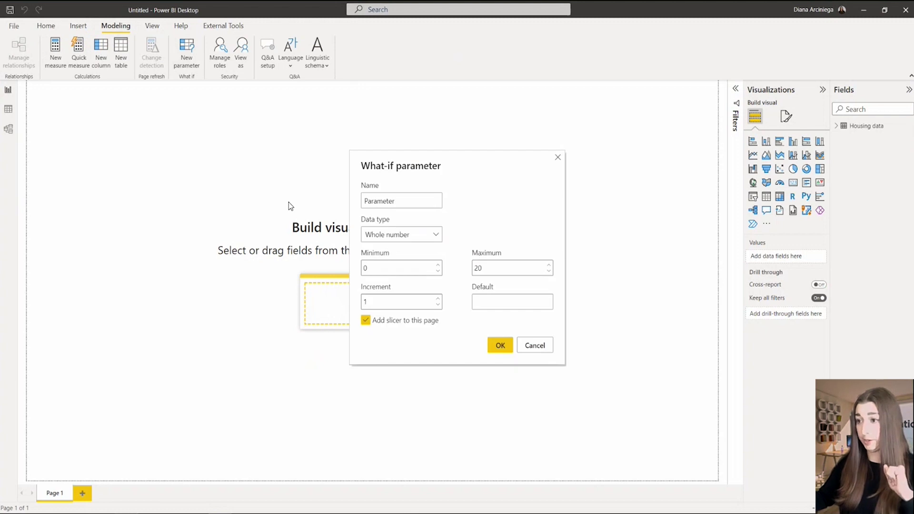
pyautogui.moveTo(403, 201); pyautogui.dragTo(333, 205)
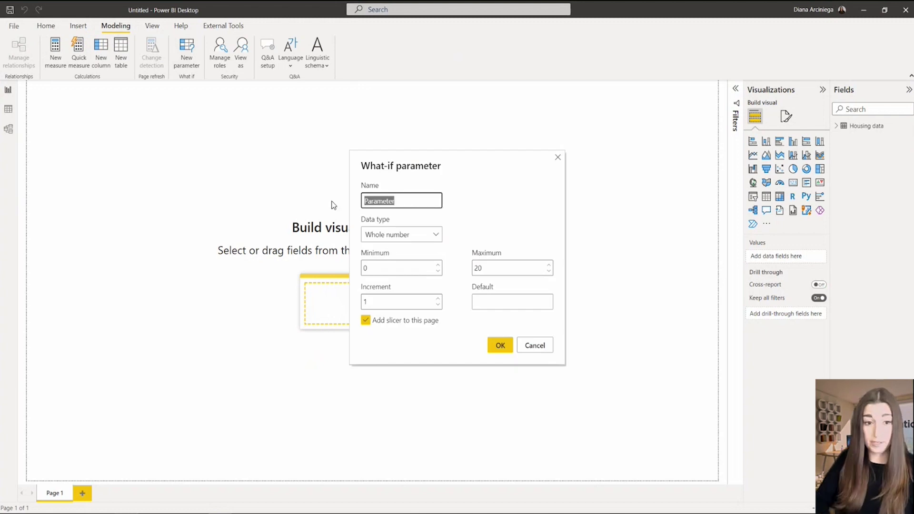
pyautogui.write('Bathrooms')
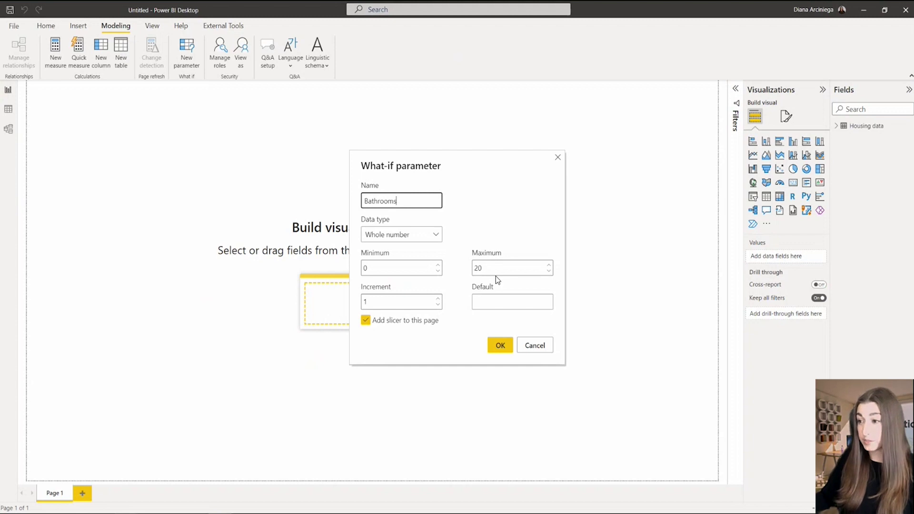
pyautogui.doubleClick(494, 268)
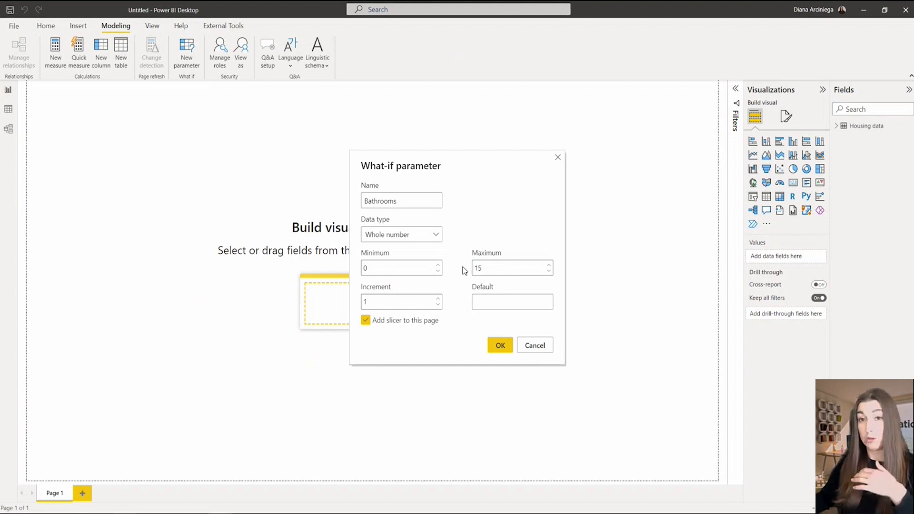
pyautogui.click(366, 328)
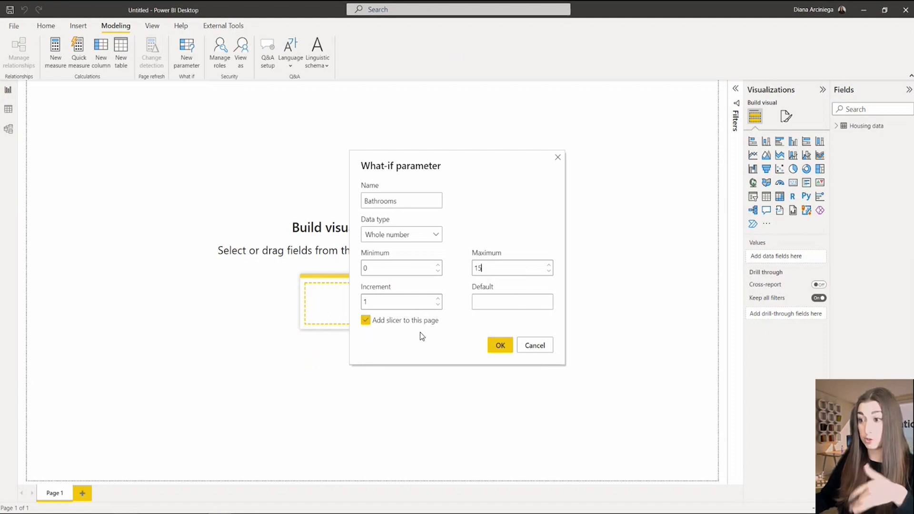
pyautogui.click(495, 346)
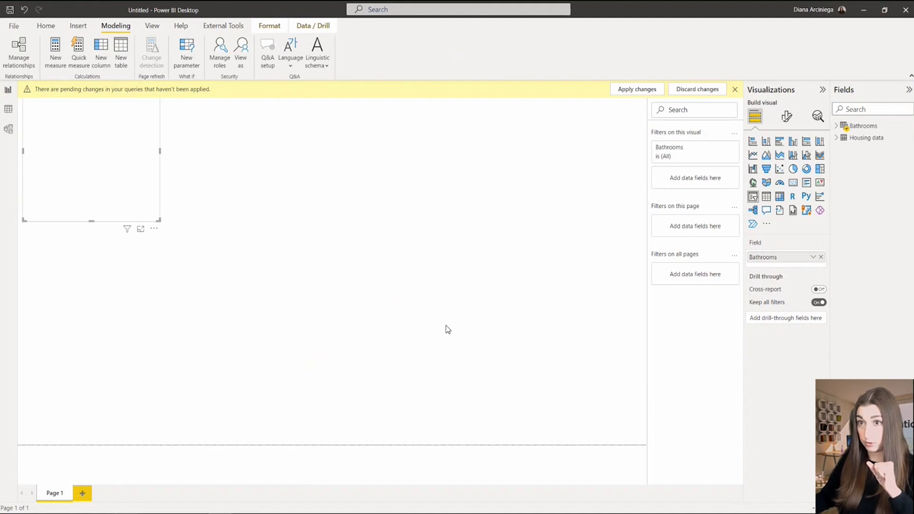
# Step: Dismiss the pending-changes notice, then widen and reposition the Bathrooms slicer on the canvas and set its value to 8
pyautogui.click(735, 89)
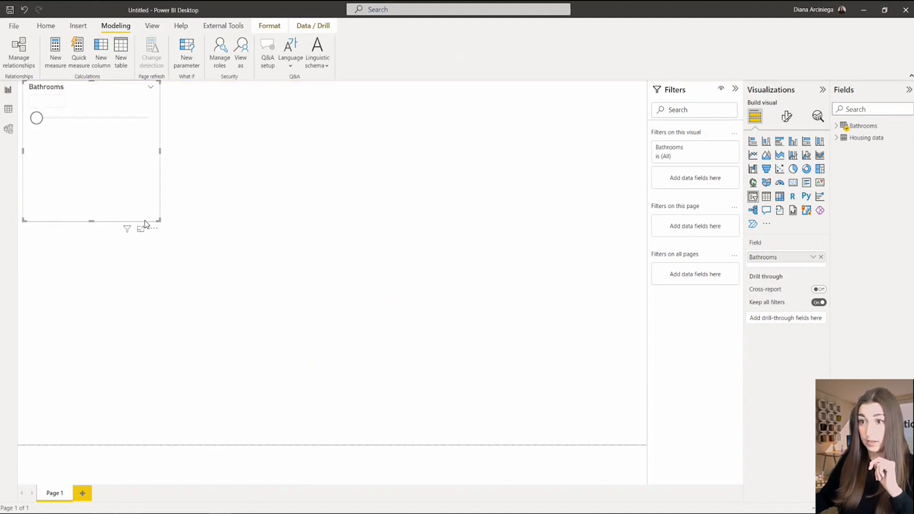
pyautogui.moveTo(134, 230); pyautogui.dragTo(264, 285)
pyautogui.moveTo(80, 223); pyautogui.dragTo(180, 233)
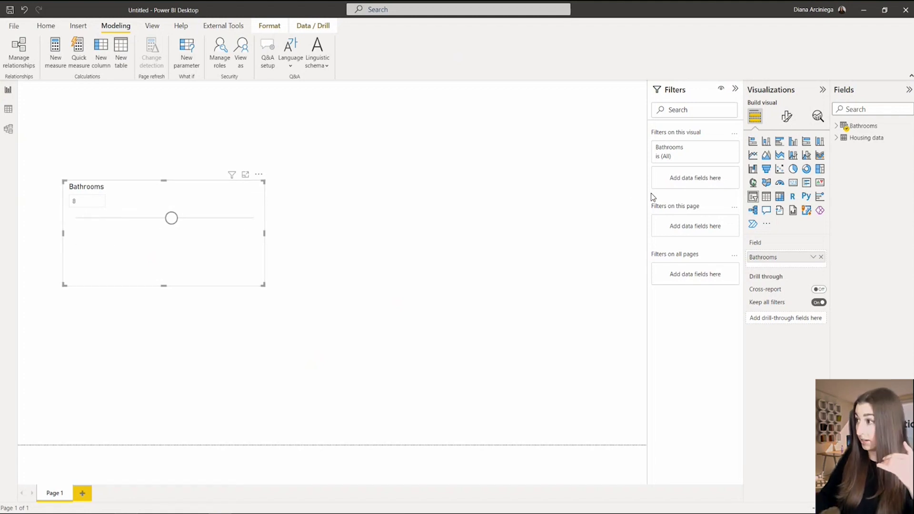
# Step: Examine the formulas behind the Bathrooms parameter table and its Bathrooms Value measure
pyautogui.click(837, 126)
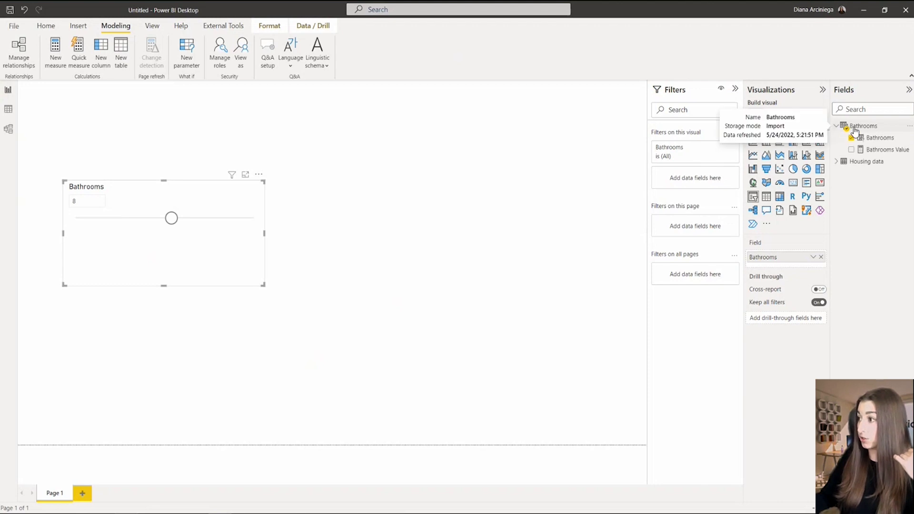
pyautogui.click(871, 129)
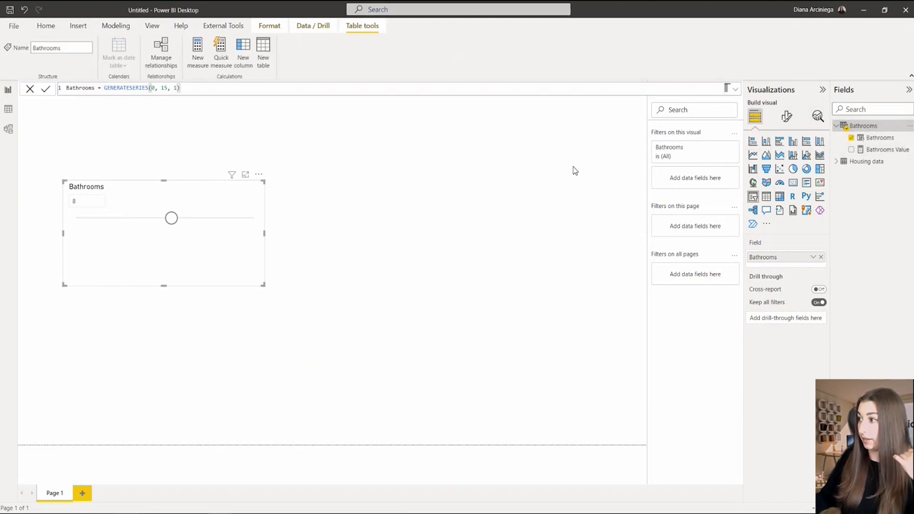
pyautogui.click(875, 151)
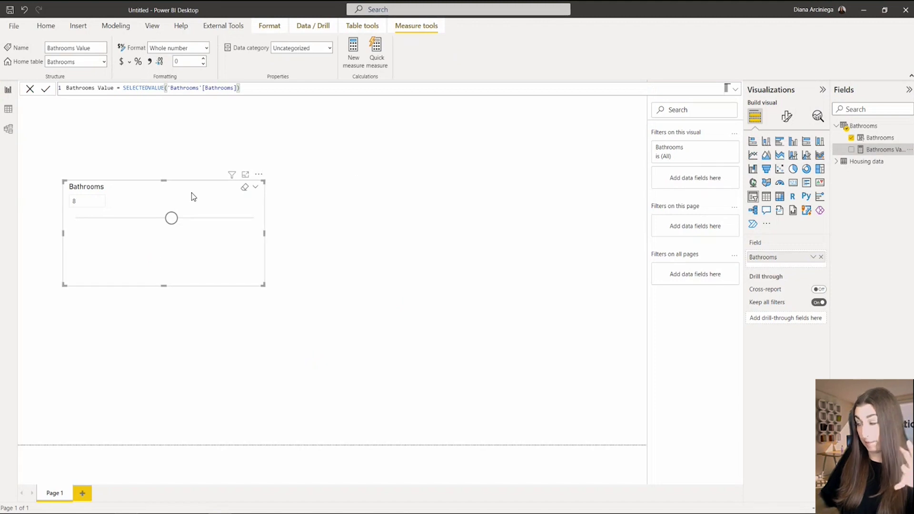
pyautogui.click(879, 138)
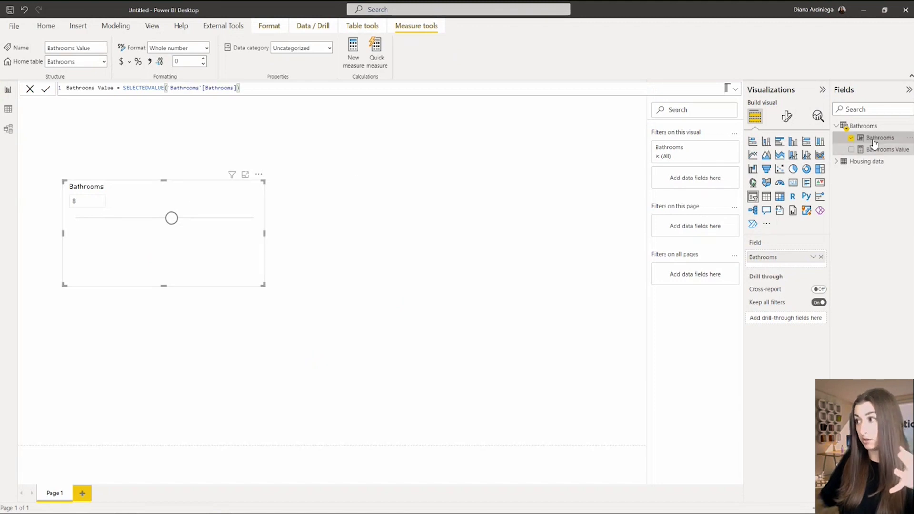
# Step: View the Bathrooms table's data, and move the Bathrooms slicer higher on the report page and shrink it slightly
pyautogui.click(9, 109)
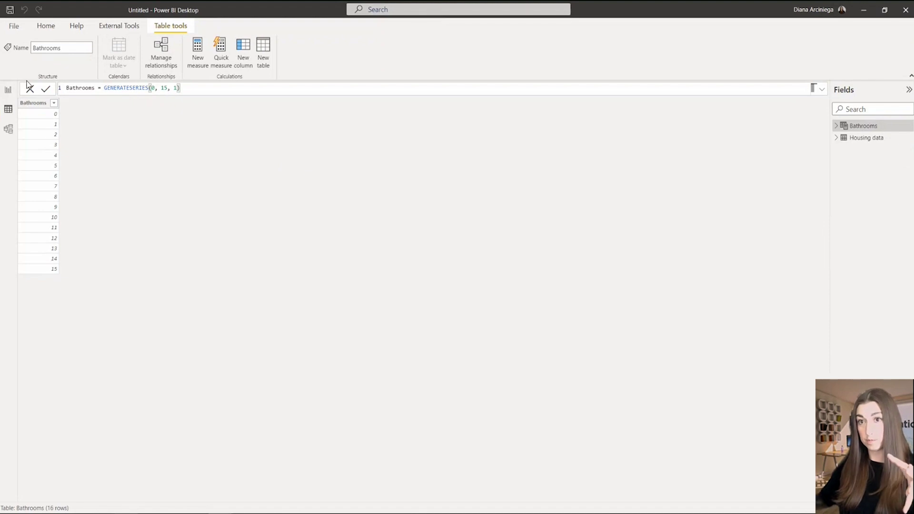
pyautogui.click(8, 90)
pyautogui.moveTo(260, 181); pyautogui.dragTo(259, 156)
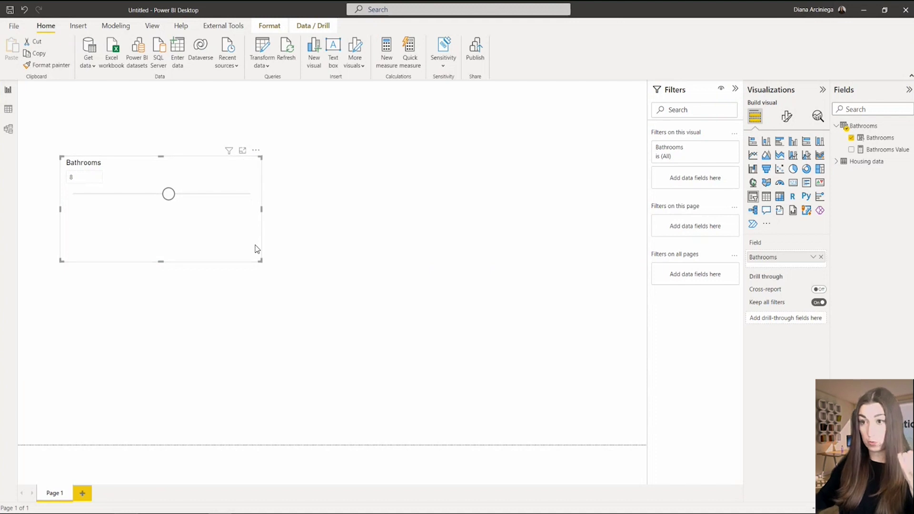
pyautogui.moveTo(261, 262); pyautogui.dragTo(250, 248)
pyautogui.click(298, 216)
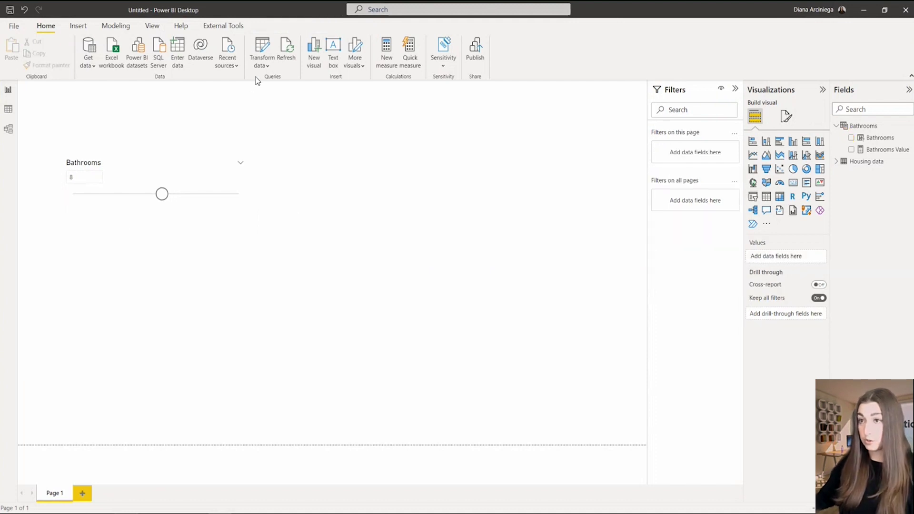
# Step: Create a whole-number what-if parameter named Bedrooms with minimum 0, maximum 15 and increment 1, placing its slicer below the Bathrooms slicer
pyautogui.click(116, 25)
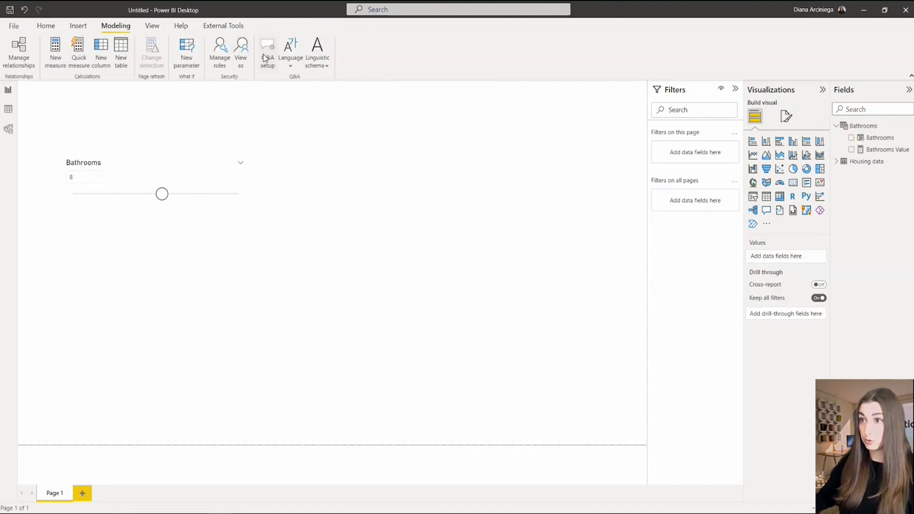
pyautogui.click(194, 53)
pyautogui.moveTo(398, 201); pyautogui.dragTo(352, 199)
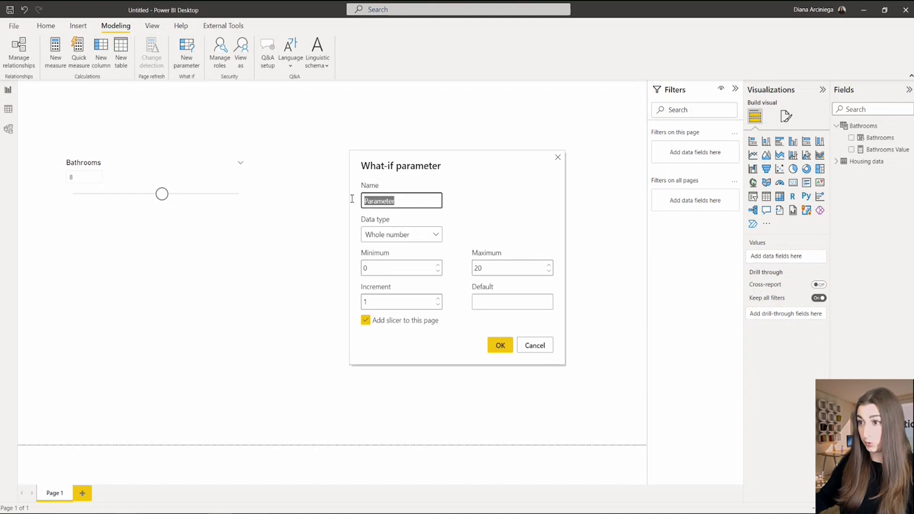
pyautogui.write('Bedrooms')
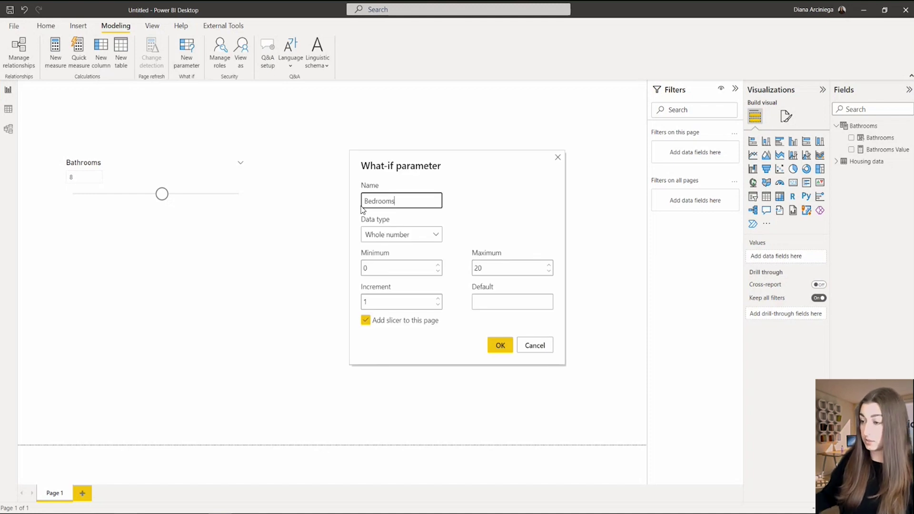
pyautogui.doubleClick(478, 268)
pyautogui.write('15')
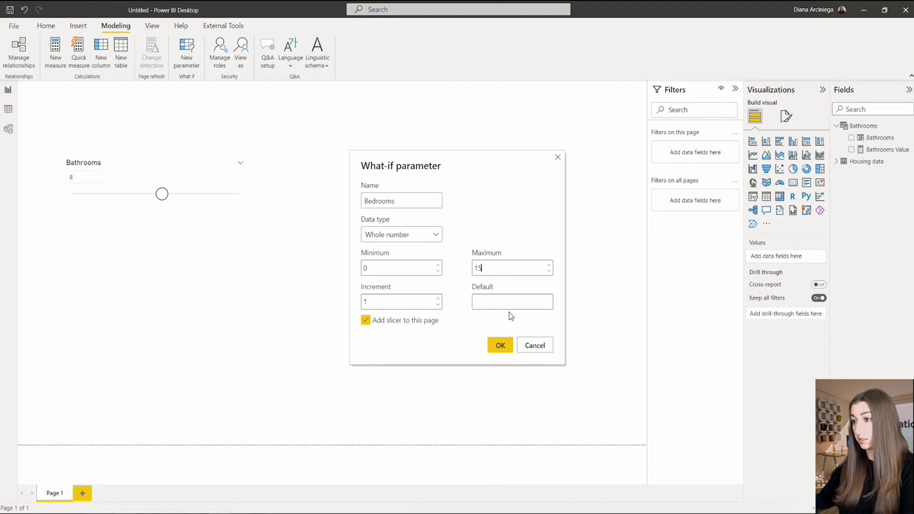
pyautogui.click(500, 345)
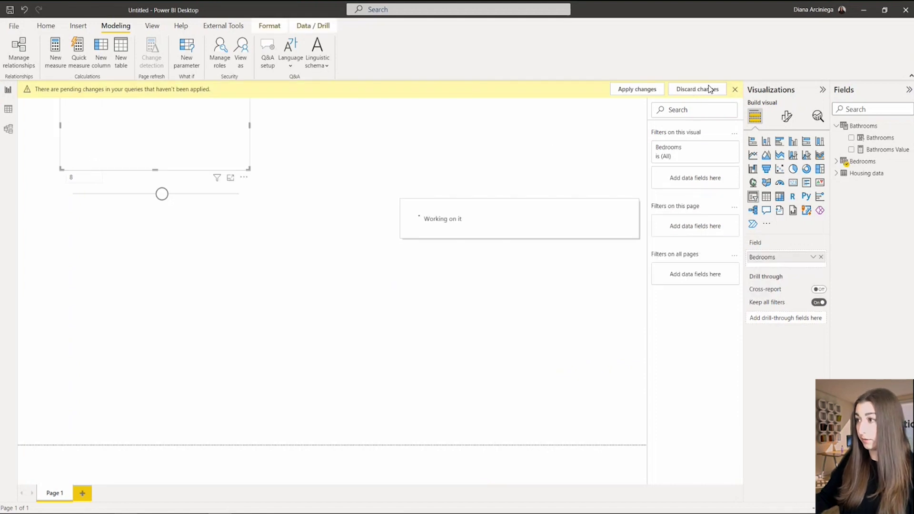
pyautogui.moveTo(233, 231); pyautogui.dragTo(243, 337)
# Step: Create a whole-number what-if parameter named Square Foot Living with minimum 0, maximum 100000 and increment 100, placing its slicer below the Bedrooms slicer
pyautogui.click(192, 65)
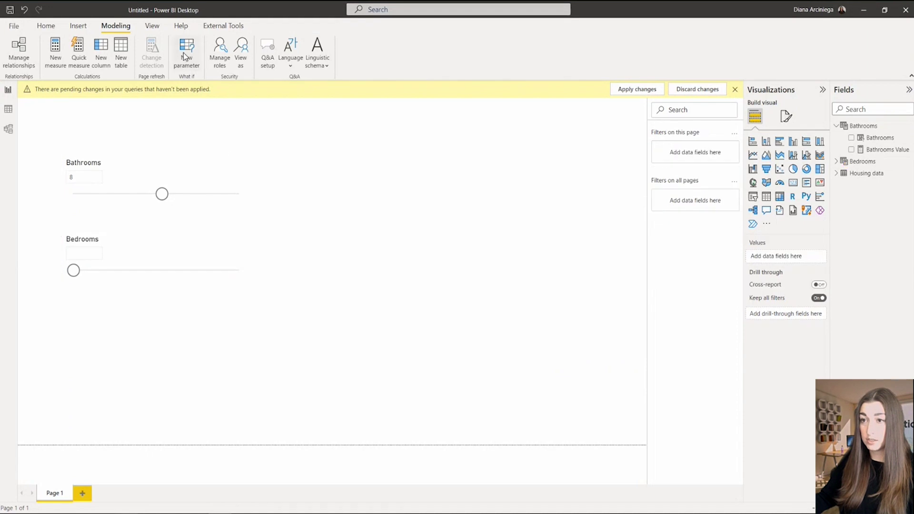
pyautogui.moveTo(397, 201); pyautogui.dragTo(350, 197)
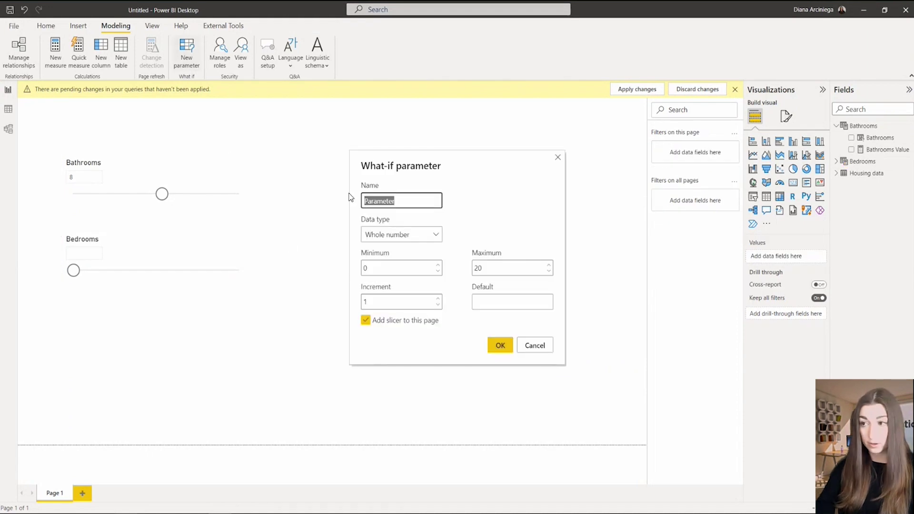
pyautogui.write('Square Foot Living')
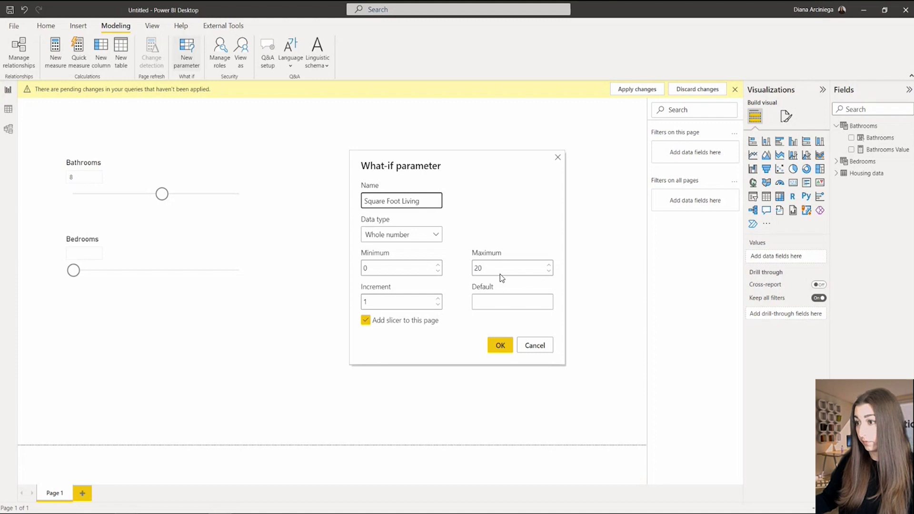
pyautogui.moveTo(500, 273); pyautogui.dragTo(463, 269)
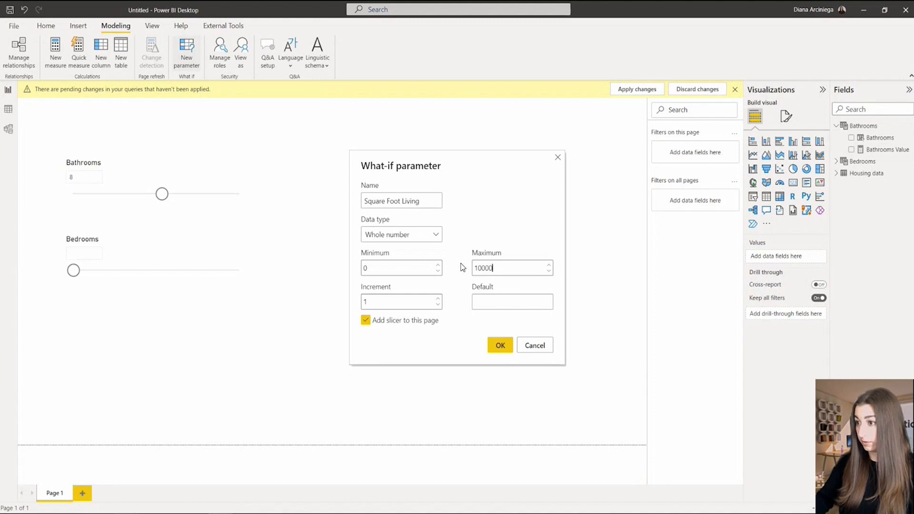
pyautogui.moveTo(405, 301); pyautogui.dragTo(320, 314)
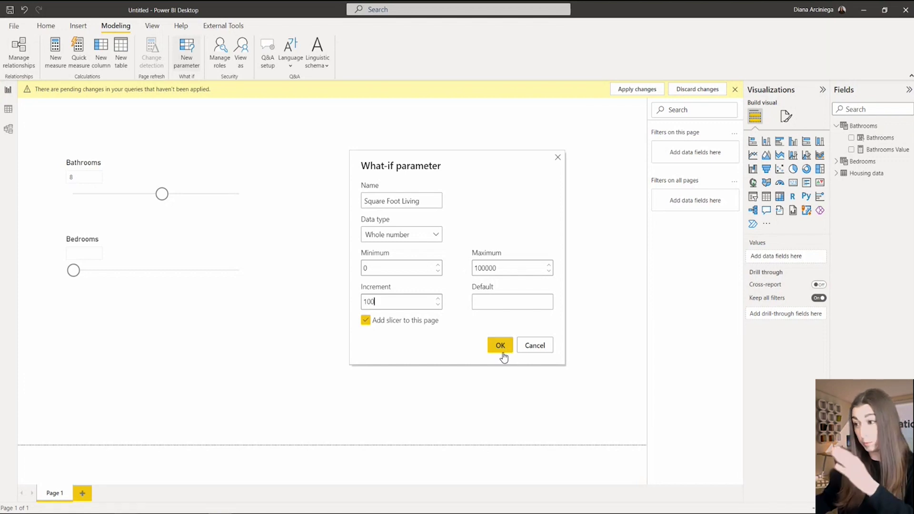
pyautogui.click(501, 348)
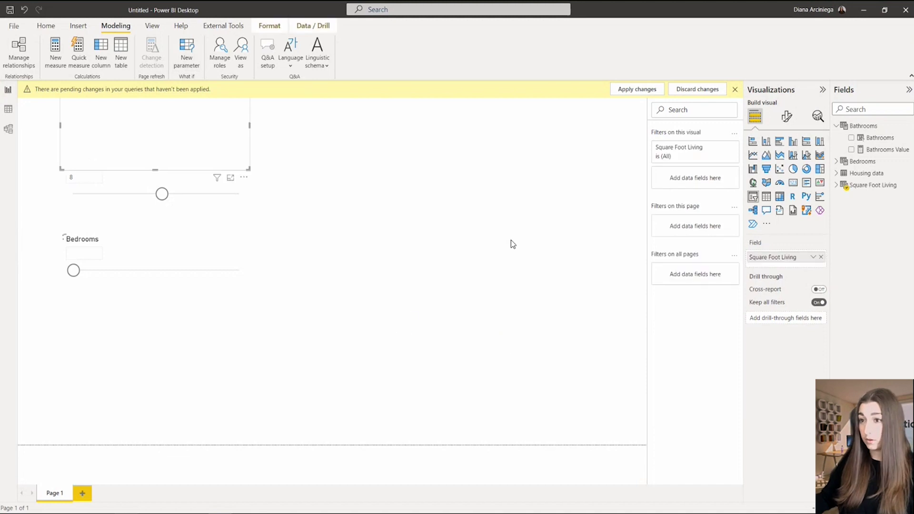
pyautogui.moveTo(245, 181); pyautogui.dragTo(237, 396)
pyautogui.moveTo(237, 317); pyautogui.dragTo(241, 316)
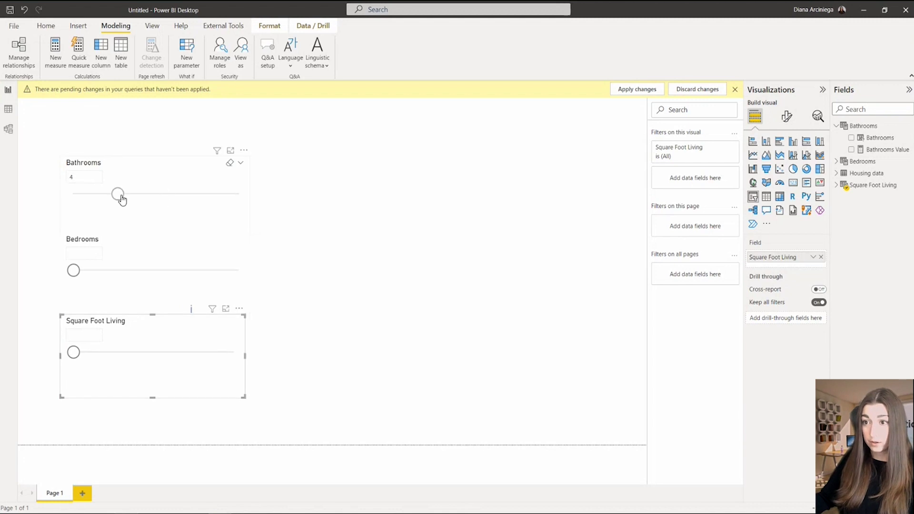
# Step: Set the Bedrooms slicer to 7 and the Square Foot Living slicer to 33500
pyautogui.click(110, 242)
pyautogui.moveTo(85, 271); pyautogui.dragTo(147, 290)
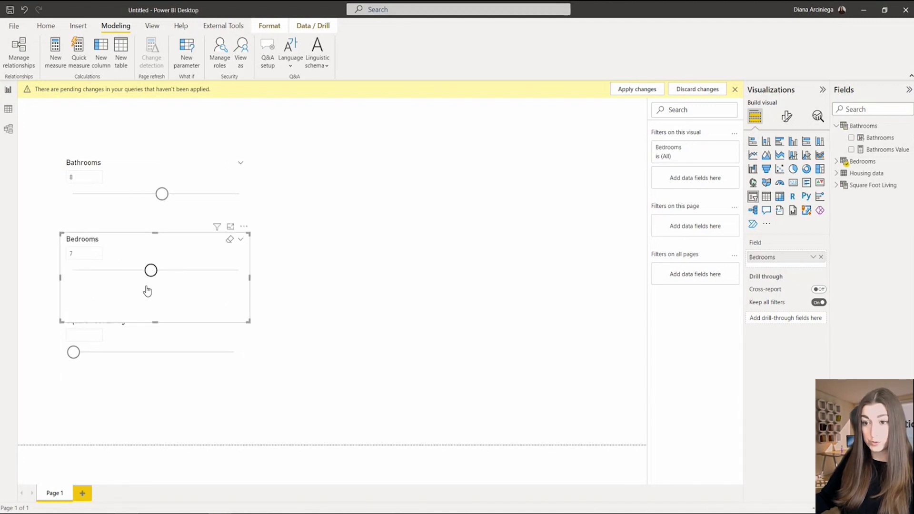
pyautogui.moveTo(74, 354); pyautogui.dragTo(127, 358)
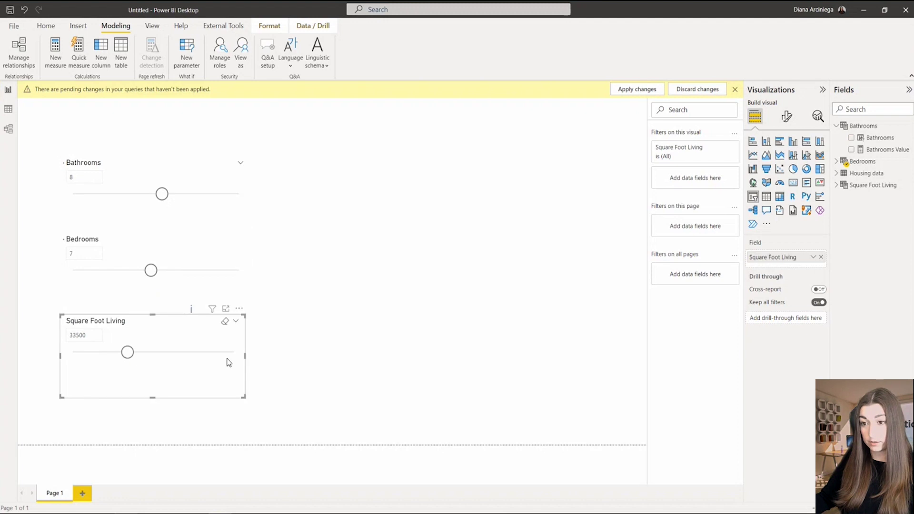
pyautogui.click(369, 337)
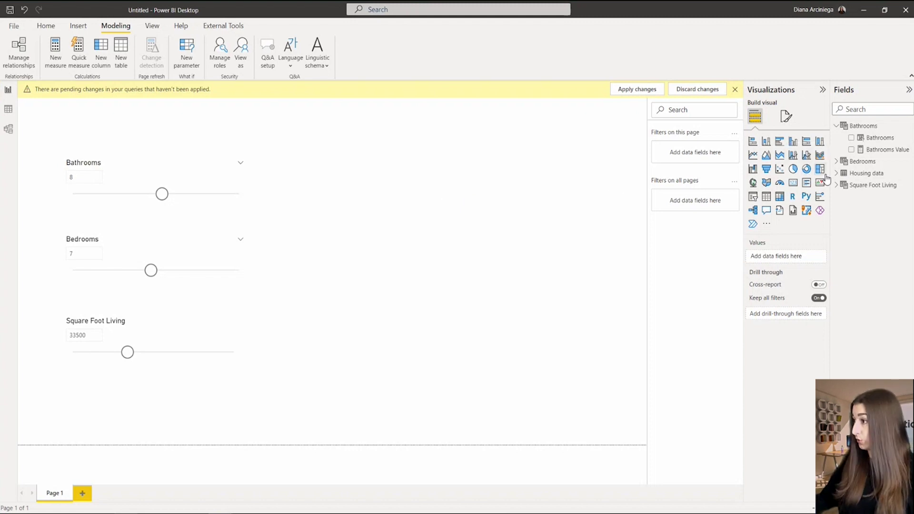
# Step: Write a Housing data measure: Price = 74662.1 - 57906.6 * ('Bedrooms'[Bedrooms Value]) + 7928.7 * ('Bathrooms'[Bathrooms Value]) + 309.6 * ('Square Footage'[Square Footage Value])
pyautogui.click(837, 126)
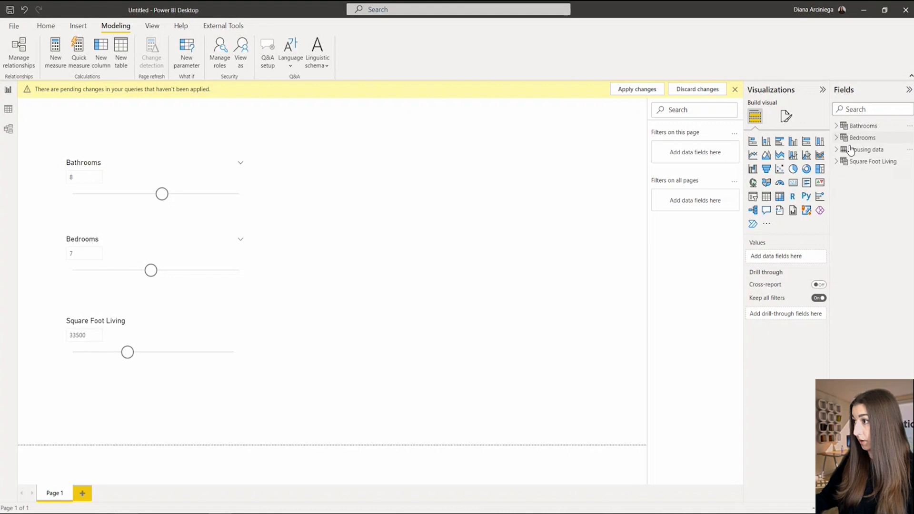
pyautogui.click(864, 152)
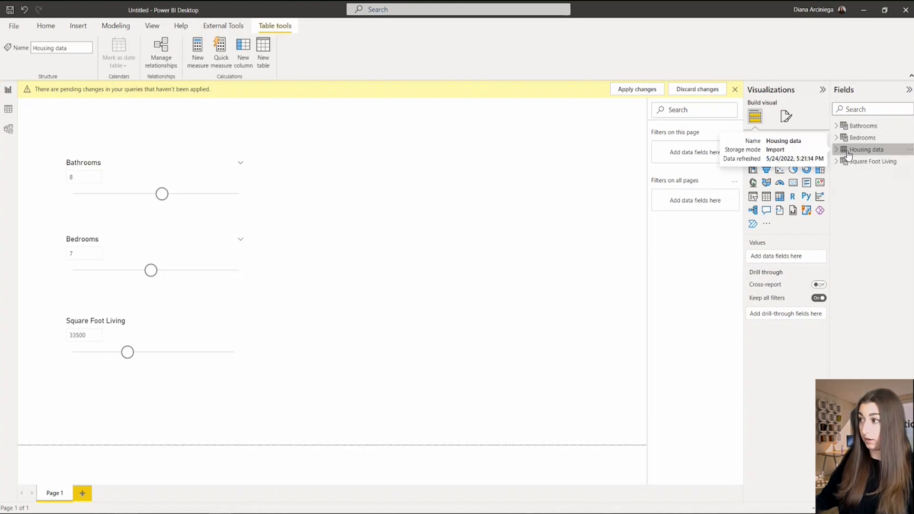
pyautogui.rightClick(882, 152)
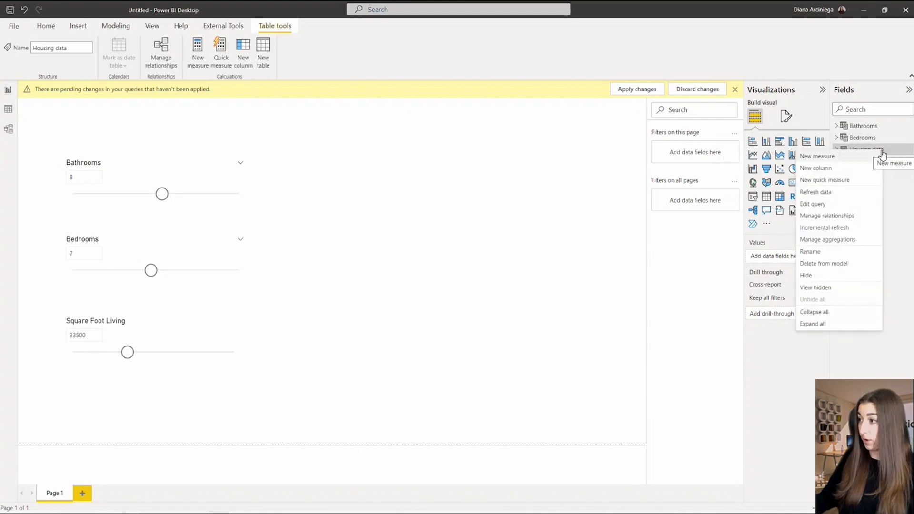
pyautogui.click(851, 159)
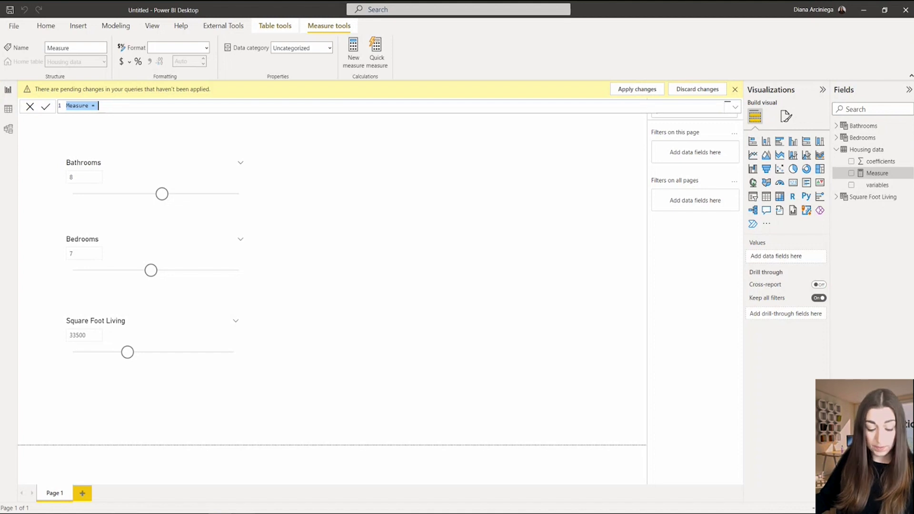
pyautogui.click(117, 107)
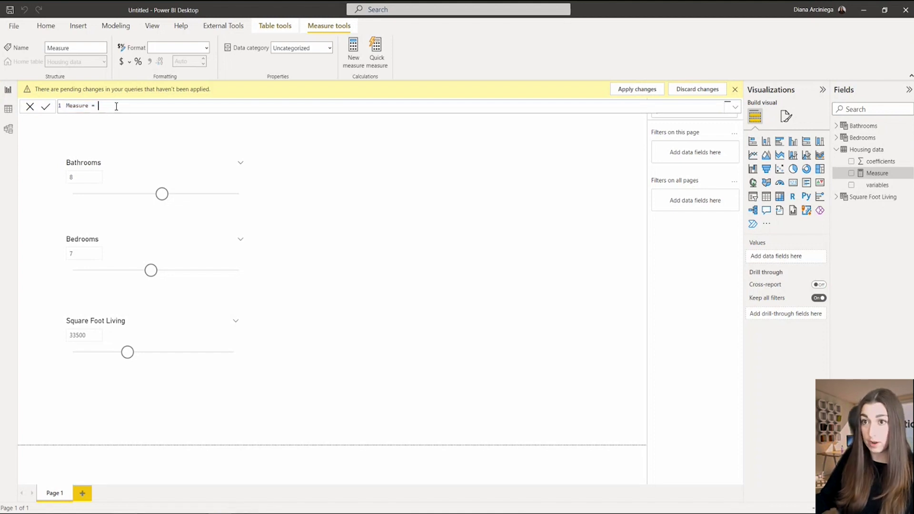
pyautogui.hotkey('ctrl', 'a')
pyautogui.write("Price = 74662.1 - 57906.6 * ( 'Bedrooms'[Bedrooms Value] ) + 7928.7 * ( 'Bathrooms'[Bathrooms Value] ) + 309.6 * ('Square Footage'[Square Footage Value])")
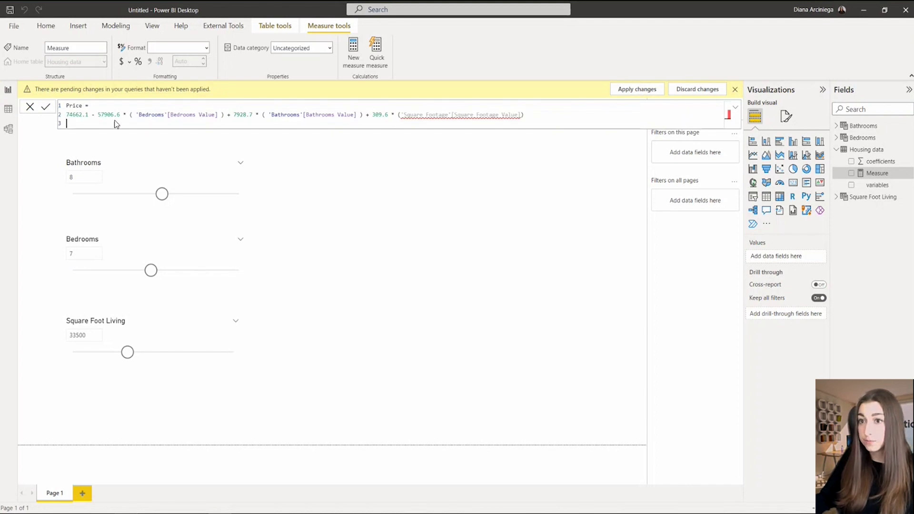
pyautogui.click(557, 116)
pyautogui.scroll(2, 567, 119)
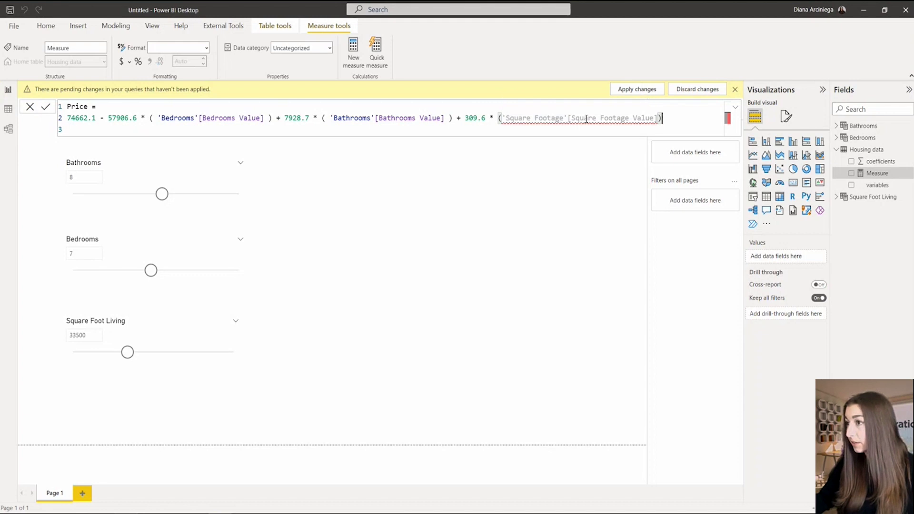
# Step: Try to shorten "Square Footage" to "Square Foot" in the table and measure names of the Price formula's last reference
pyautogui.click(561, 118)
pyautogui.press('BackSpace')
pyautogui.press('BackSpace')
pyautogui.press('BackSpace')
pyautogui.click(615, 118)
pyautogui.press('BackSpace')
pyautogui.press('BackSpace')
pyautogui.press('BackSpace')
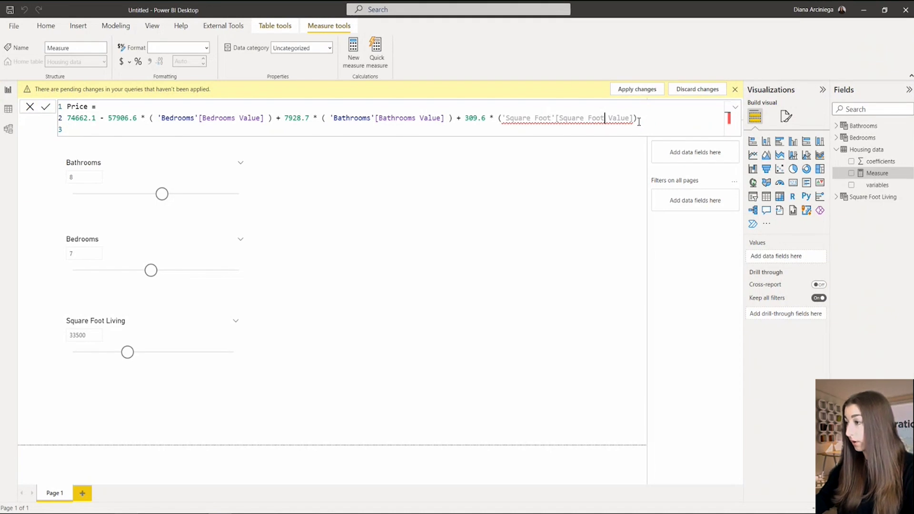
pyautogui.press('BackSpace')
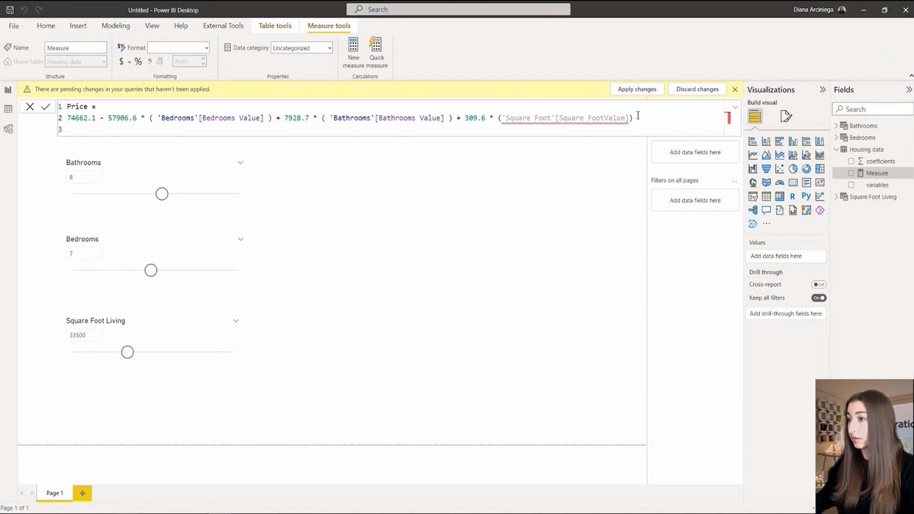
# Step: Remove the formula's blank last line, replace its last reference with 'Square Foot Living'[Square Foot Living Value], and commit the Price measure
pyautogui.press('BackSpace')
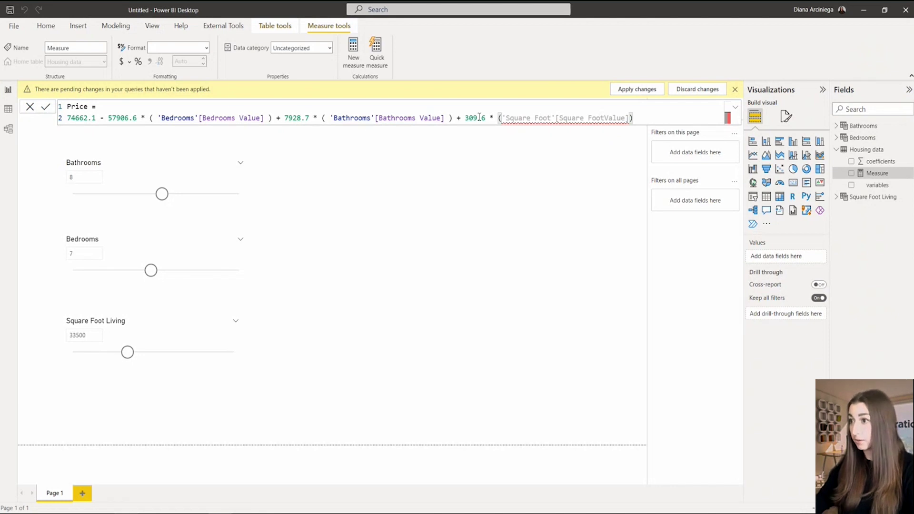
pyautogui.click(504, 119)
pyautogui.moveTo(627, 119); pyautogui.dragTo(503, 119)
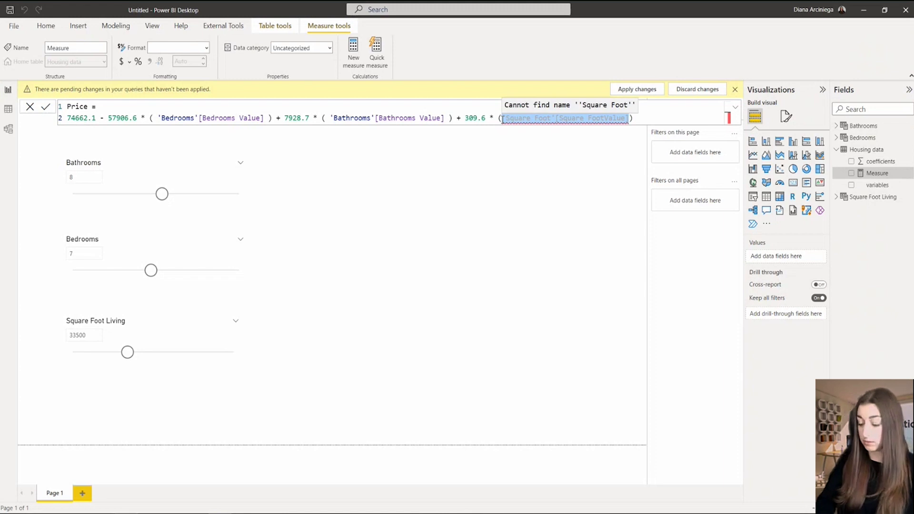
pyautogui.press('BackSpace')
pyautogui.write("'")
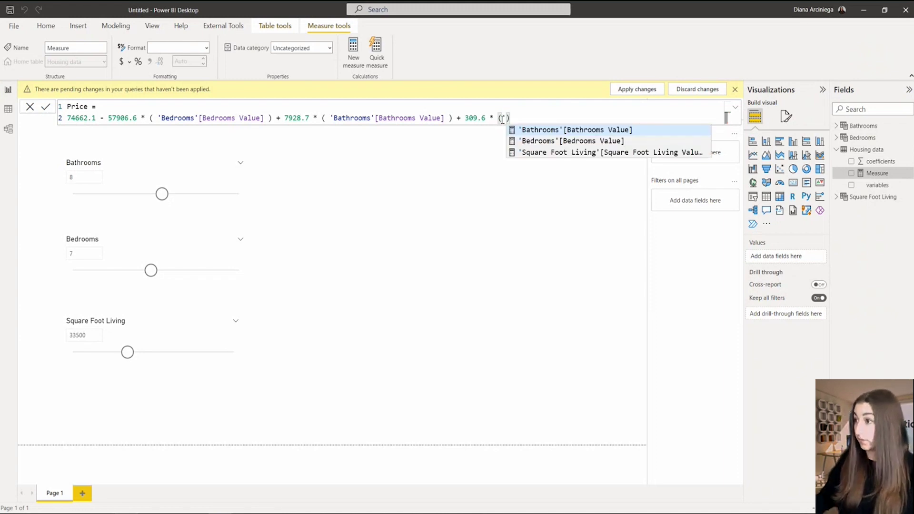
pyautogui.click(522, 153)
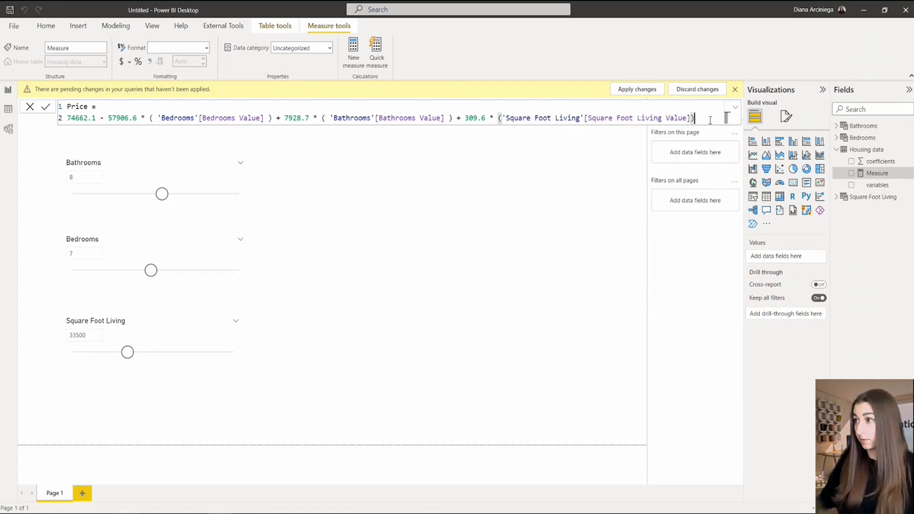
pyautogui.press('Return')
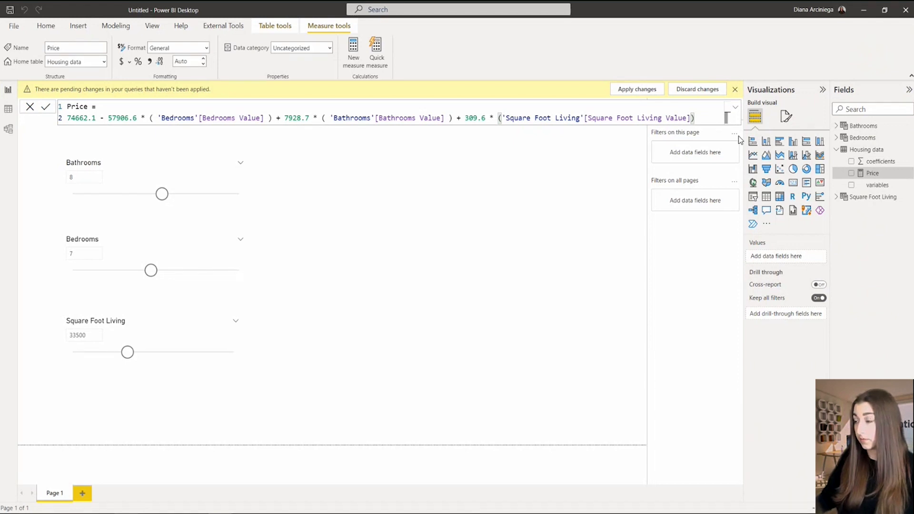
# Step: Dismiss the pending-changes notice and enlarge the Price measure's formula text for reading
pyautogui.click(735, 89)
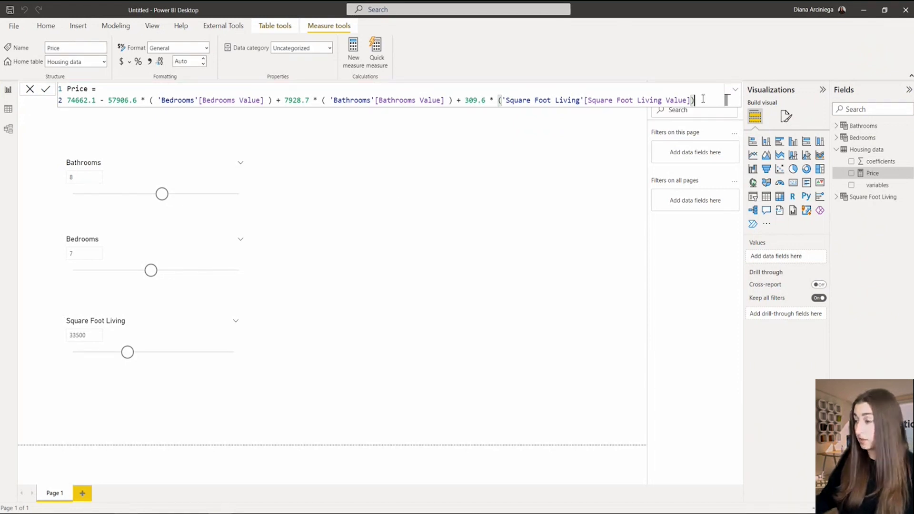
pyautogui.scroll(4, 703, 98)
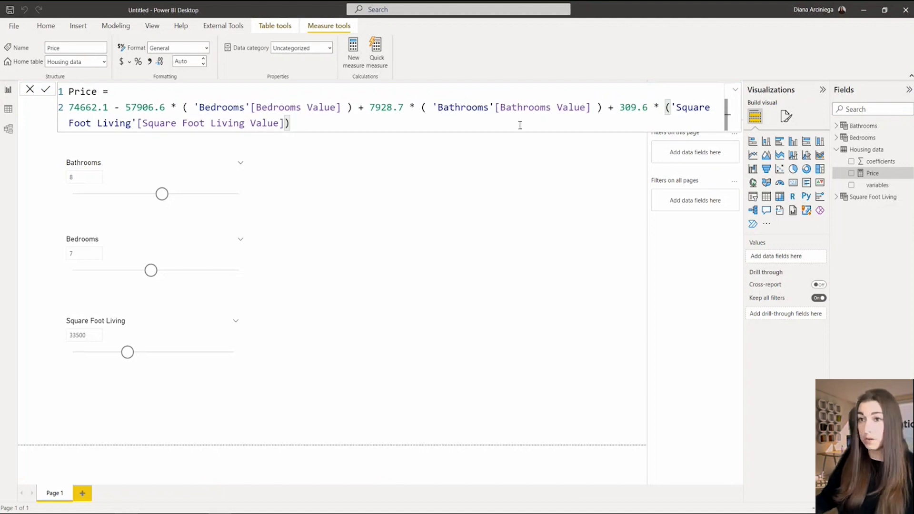
pyautogui.scroll(1, 520, 125)
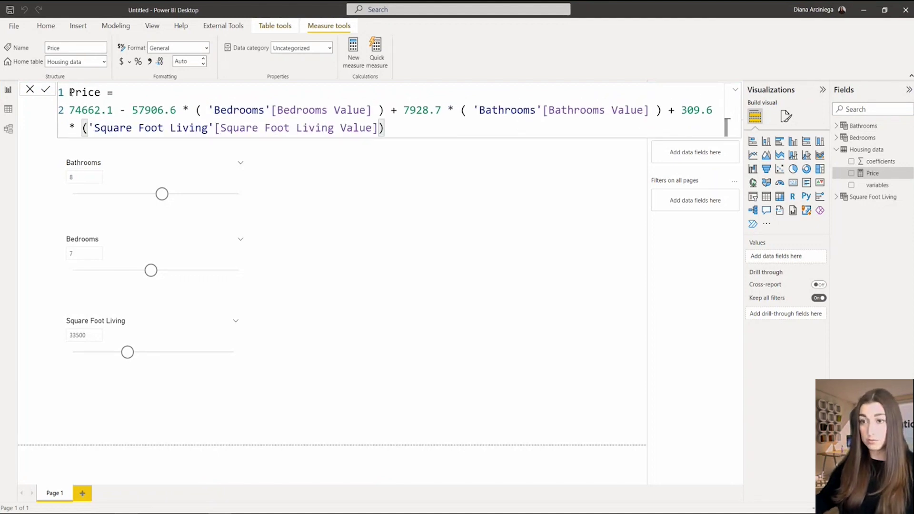
# Step: Examine the Price formula's intercept, the Bedrooms and Bathrooms terms with their coefficients, and the Square Foot Living term
pyautogui.moveTo(71, 92); pyautogui.dragTo(113, 111)
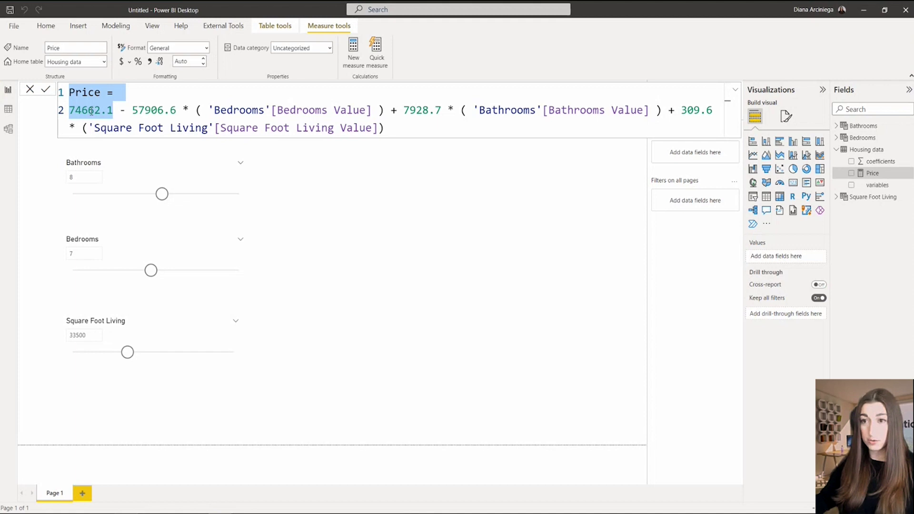
pyautogui.click(120, 110)
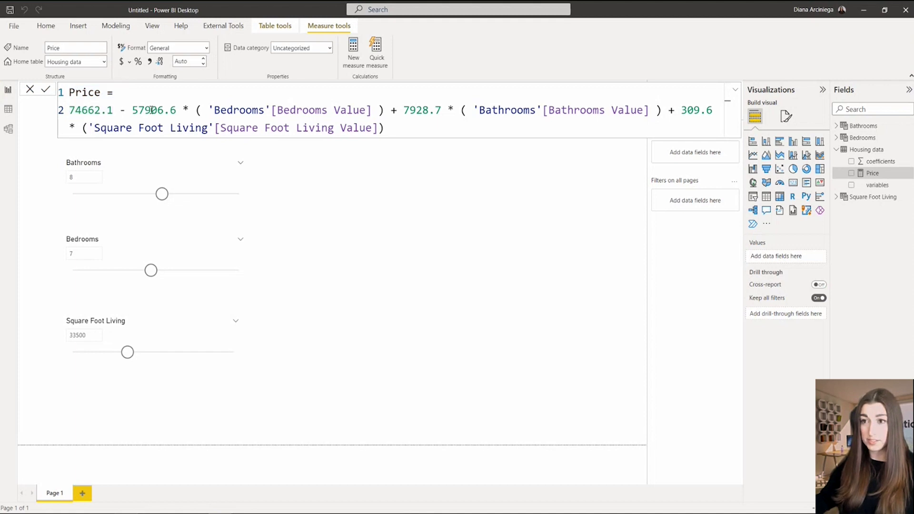
pyautogui.moveTo(135, 109); pyautogui.dragTo(184, 110)
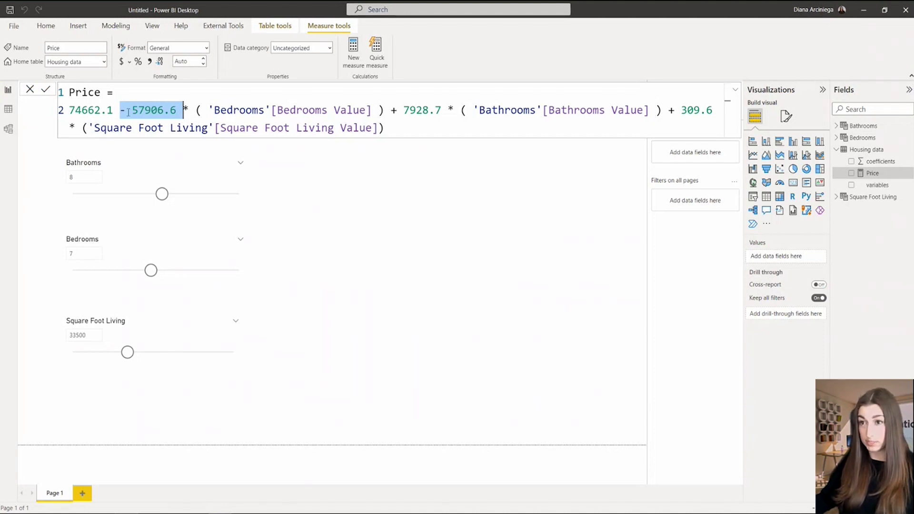
pyautogui.click(390, 111)
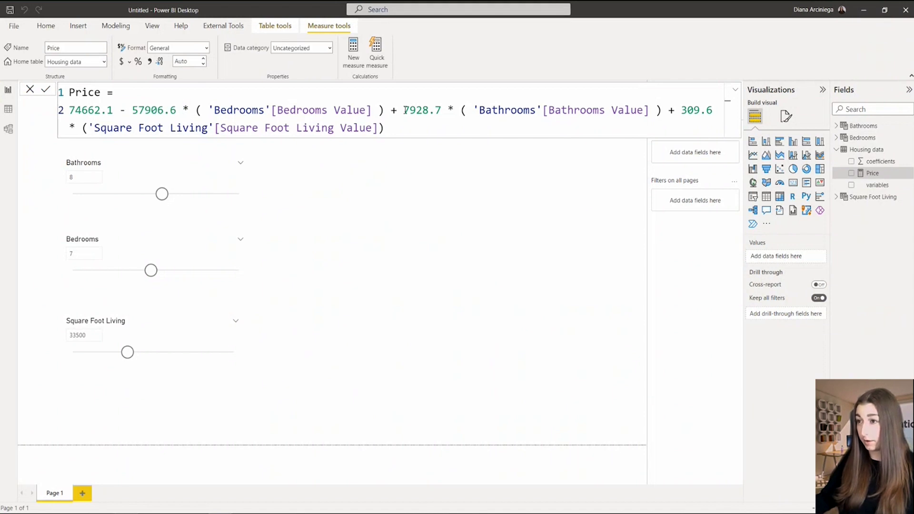
pyautogui.moveTo(404, 111); pyautogui.dragTo(662, 111)
pyautogui.click(437, 110)
pyautogui.click(463, 110)
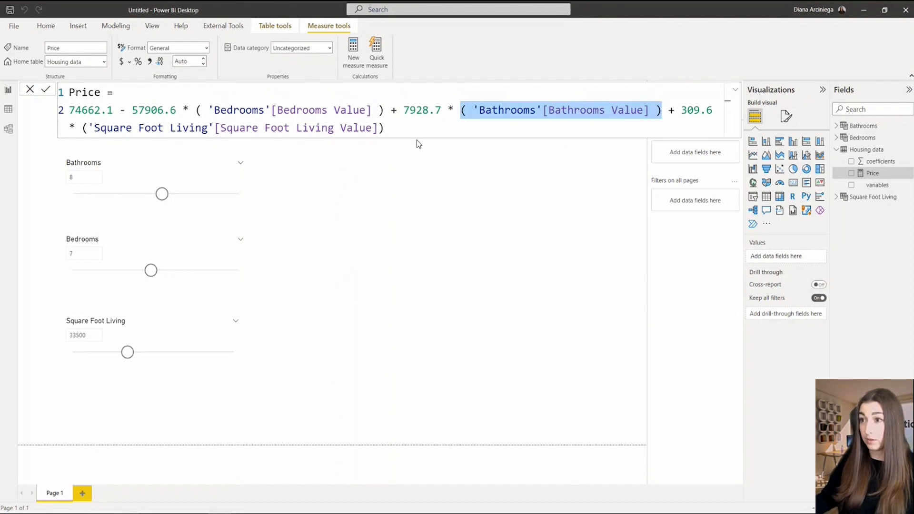
pyautogui.click(409, 128)
pyautogui.moveTo(410, 127); pyautogui.dragTo(62, 129)
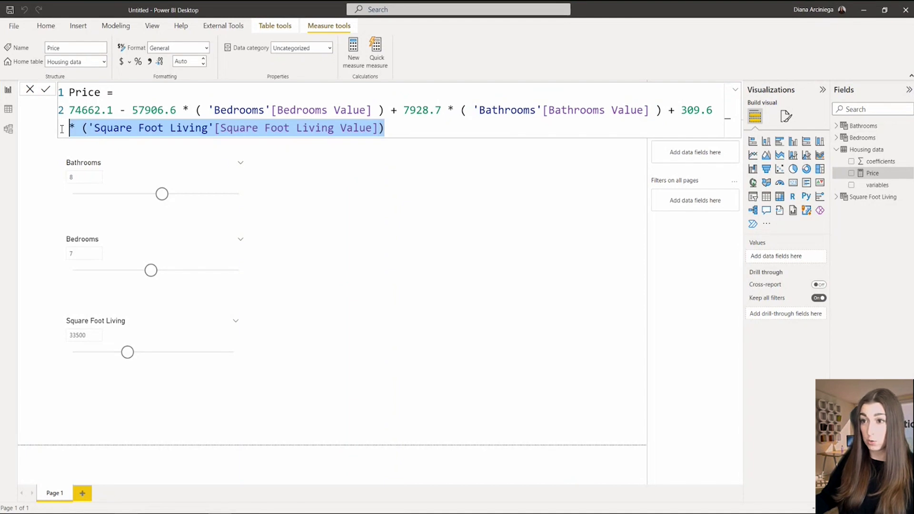
# Step: Collapse the formula and add a card visual to the page showing the Price measure
pyautogui.click(737, 91)
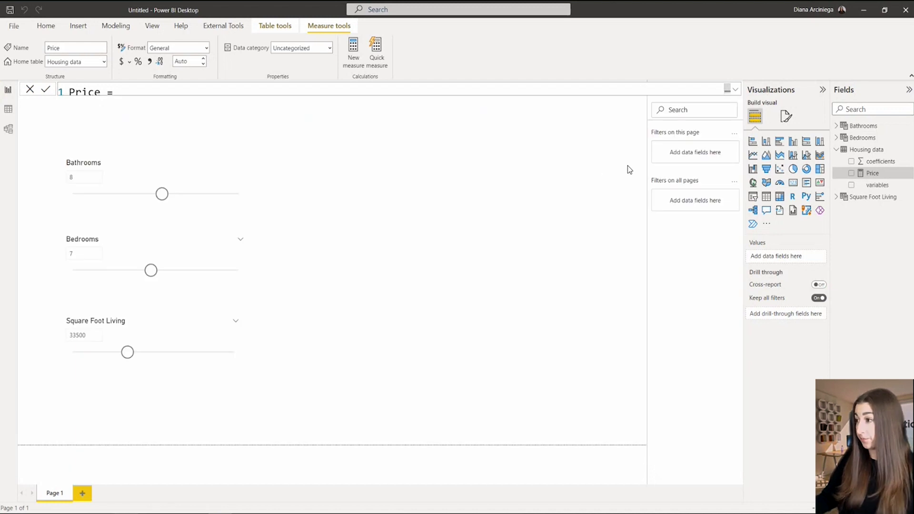
pyautogui.click(794, 186)
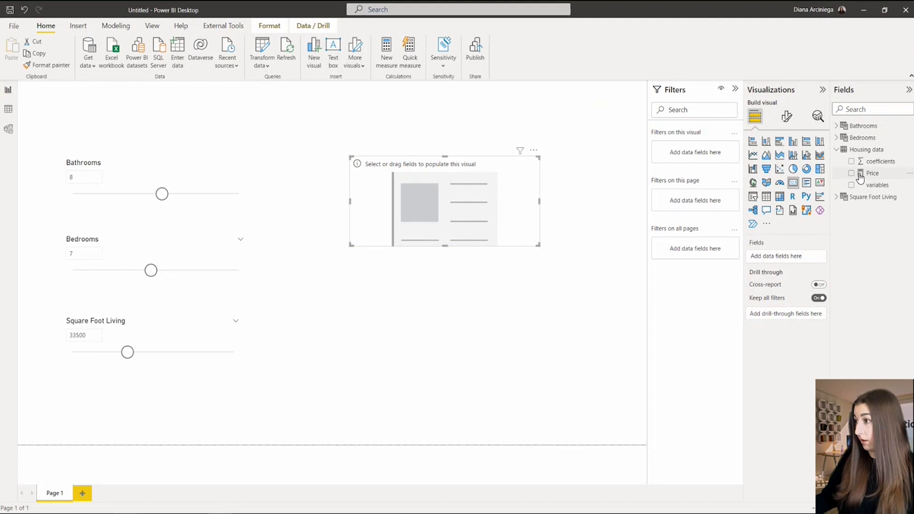
pyautogui.moveTo(870, 176); pyautogui.dragTo(789, 262)
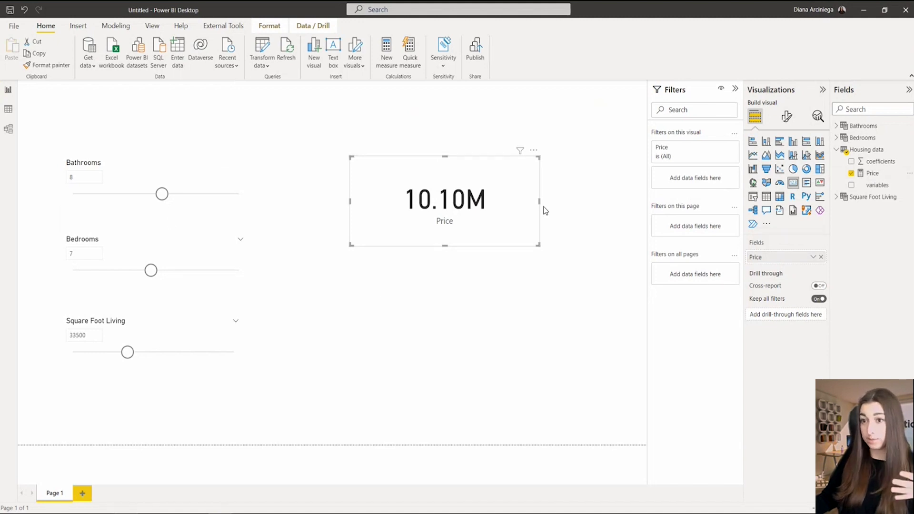
# Step: Test the predictor by setting Bathrooms to 4, Bedrooms to 2 and Square Foot Living to 15300 with the slicers
pyautogui.moveTo(158, 201); pyautogui.dragTo(183, 199)
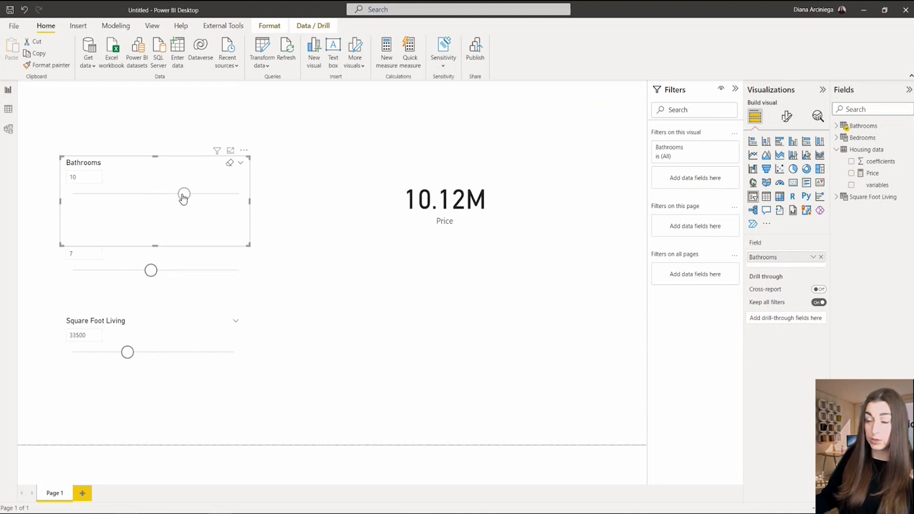
pyautogui.moveTo(154, 271); pyautogui.dragTo(119, 275)
pyautogui.moveTo(182, 204); pyautogui.dragTo(115, 212)
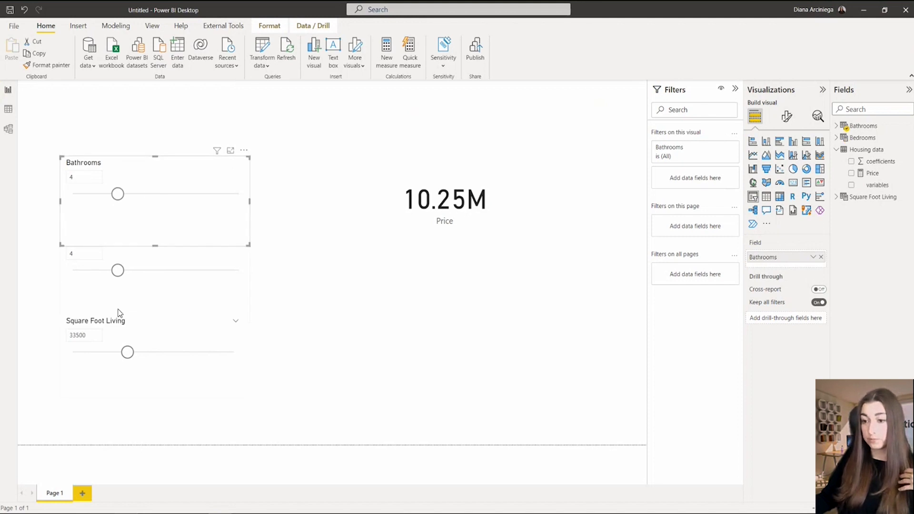
pyautogui.moveTo(127, 351); pyautogui.dragTo(98, 354)
pyautogui.moveTo(119, 276); pyautogui.dragTo(95, 264)
pyautogui.moveTo(116, 195)
pyautogui.mouseDown()
pyautogui.moveTo(85, 196)
pyautogui.moveTo(118, 196)
pyautogui.mouseUp()
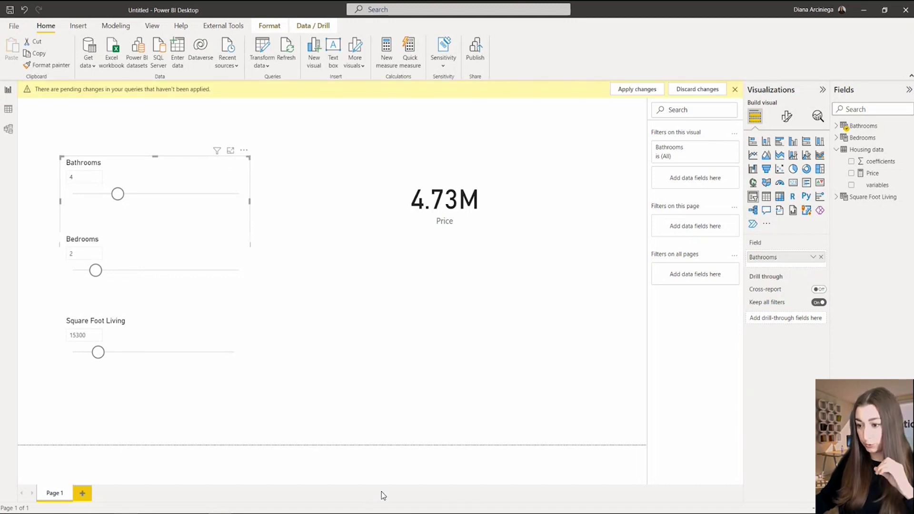
# Step: Switch to the browser and show the End page of the Multiple Linear Regression in Power BI report
pyautogui.hotkey('alt', 'Tab')
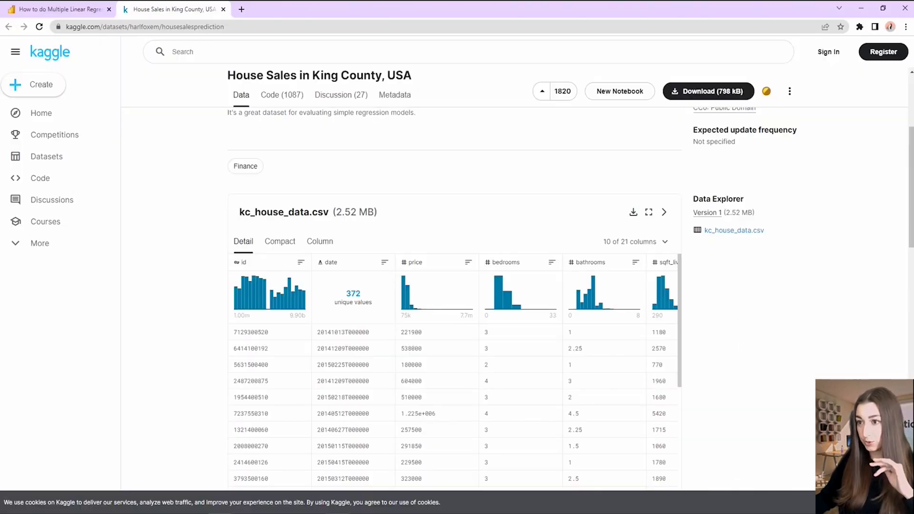
pyautogui.click(61, 8)
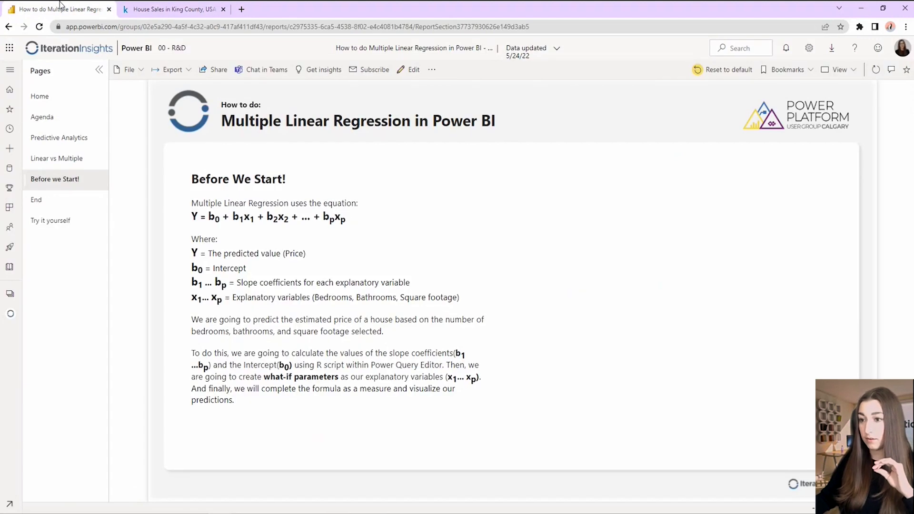
pyautogui.click(70, 199)
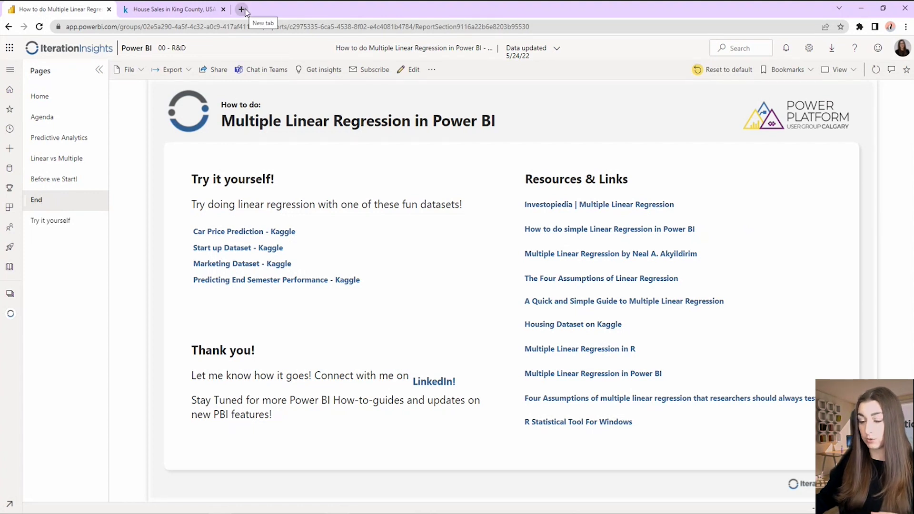
# Step: Search the web in a new tab for "how to do multiple linear regression in power bi" and open the Iteration Insights R Script article's embedded tutorial
pyautogui.moveTo(126, 513)
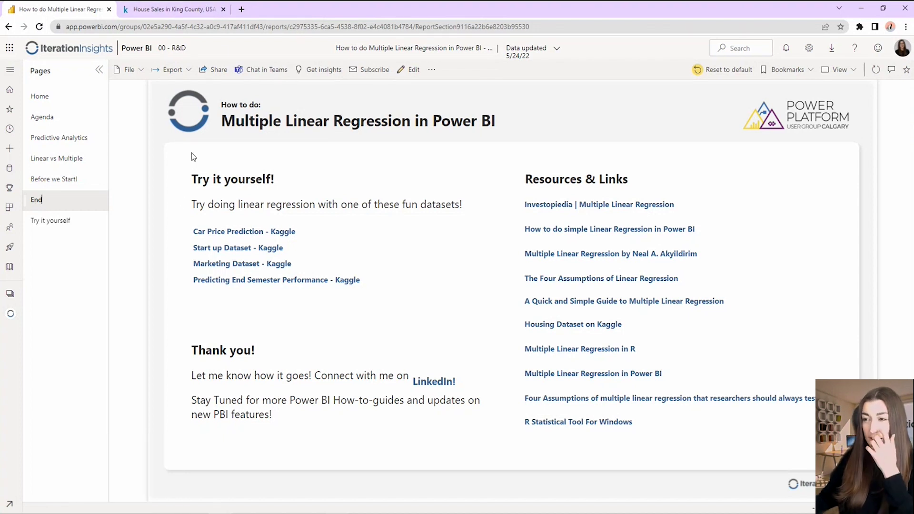
pyautogui.click(242, 9)
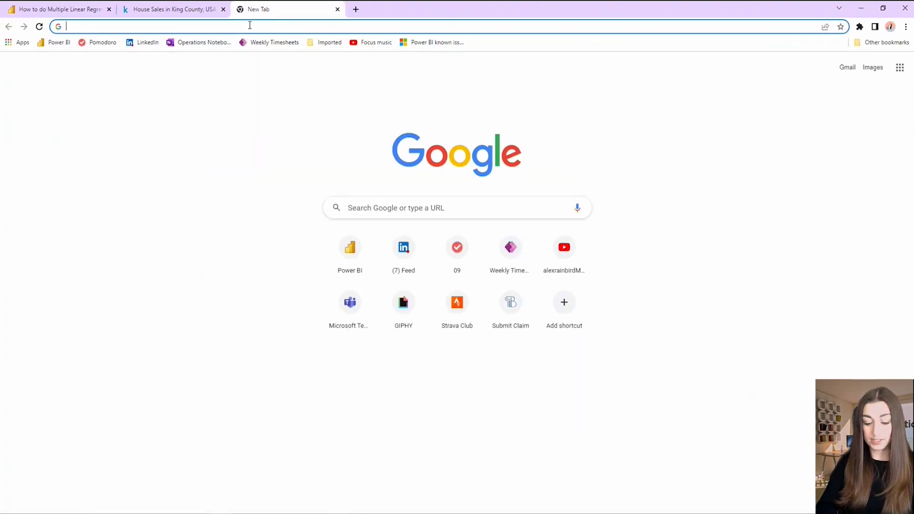
pyautogui.write('how to do multiple linear regression in power bi')
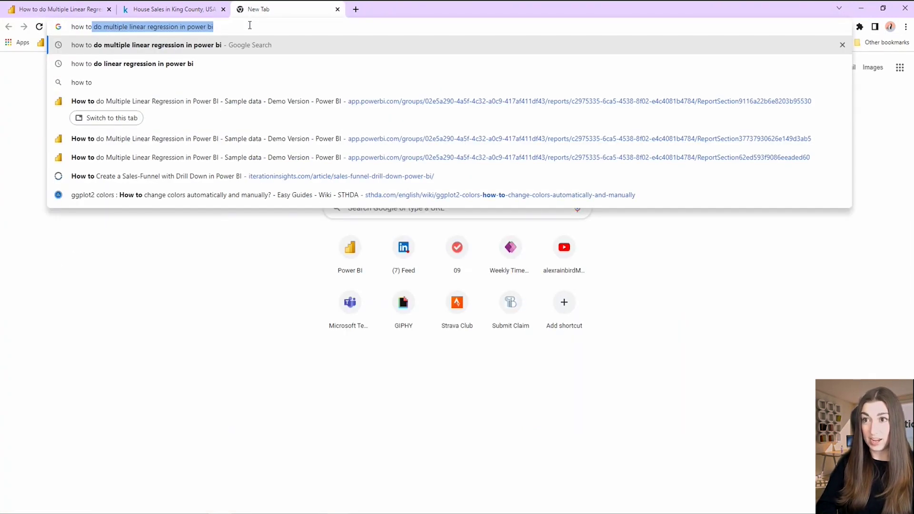
pyautogui.press('Return')
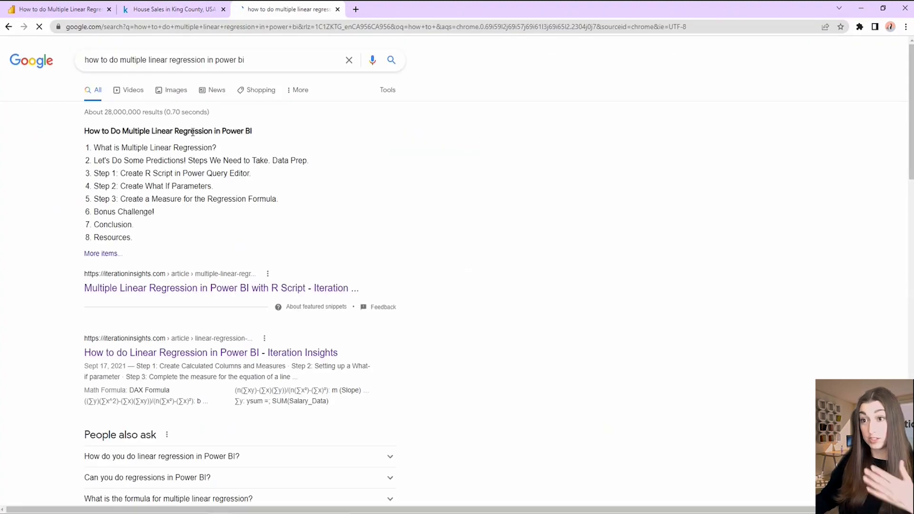
pyautogui.click(209, 288)
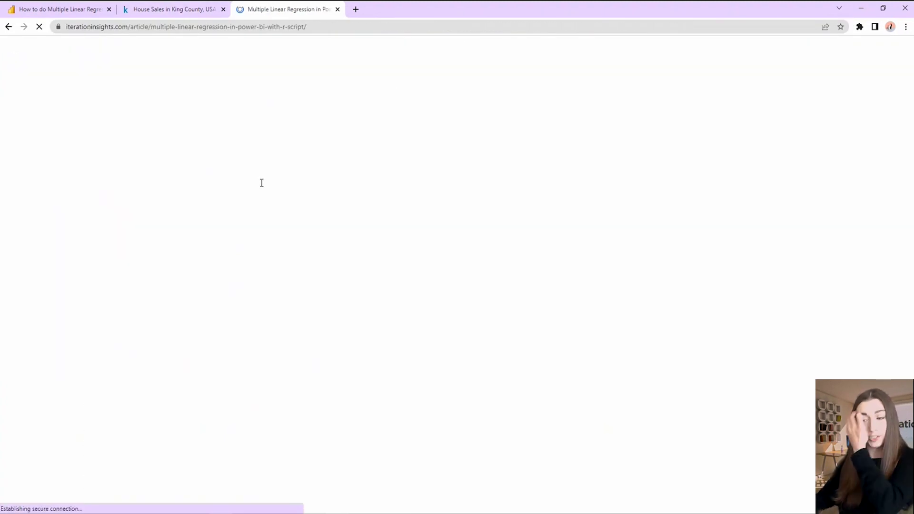
pyautogui.scroll(-8, 376, 240)
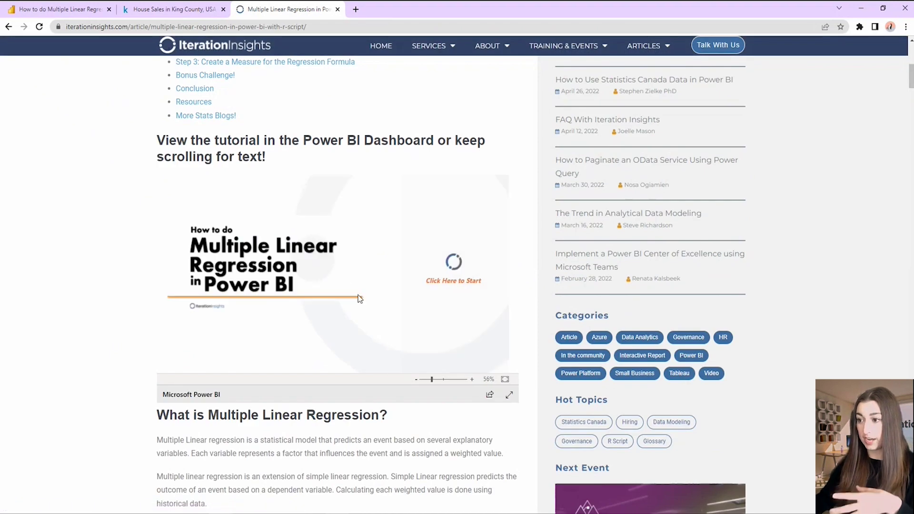
# Step: Start the embedded tutorial report and look through its Result and Bonus Challenge pages
pyautogui.click(510, 396)
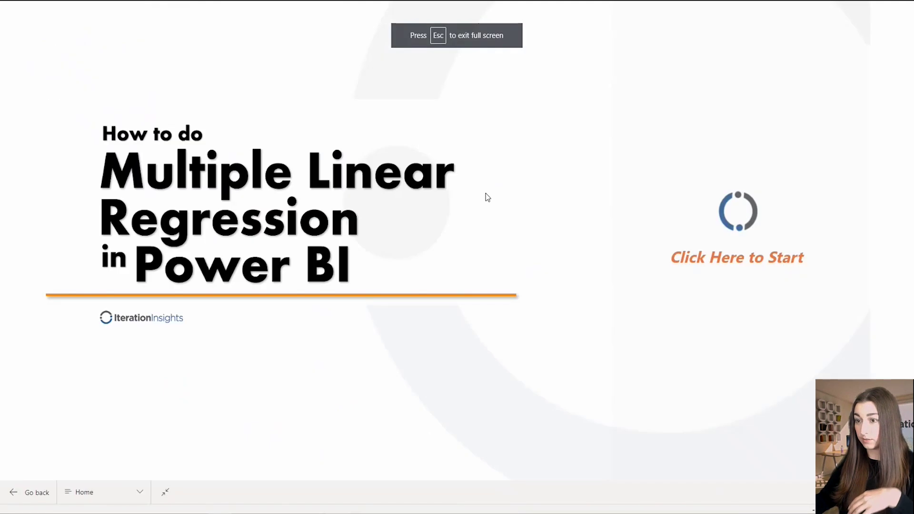
pyautogui.press('Escape')
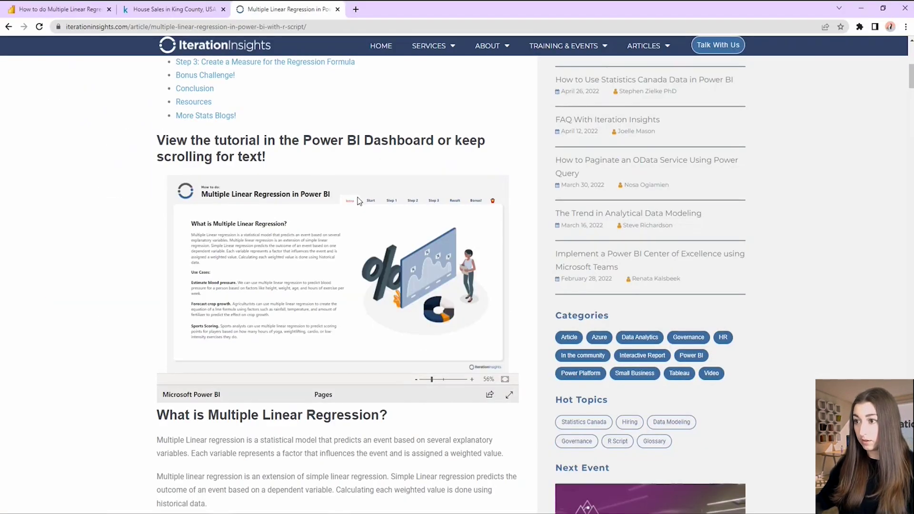
pyautogui.click(452, 202)
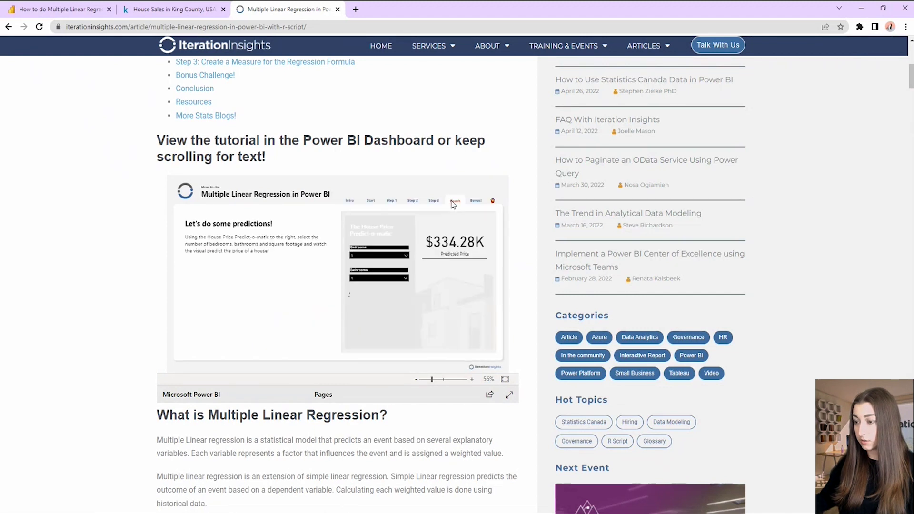
pyautogui.click(292, 256)
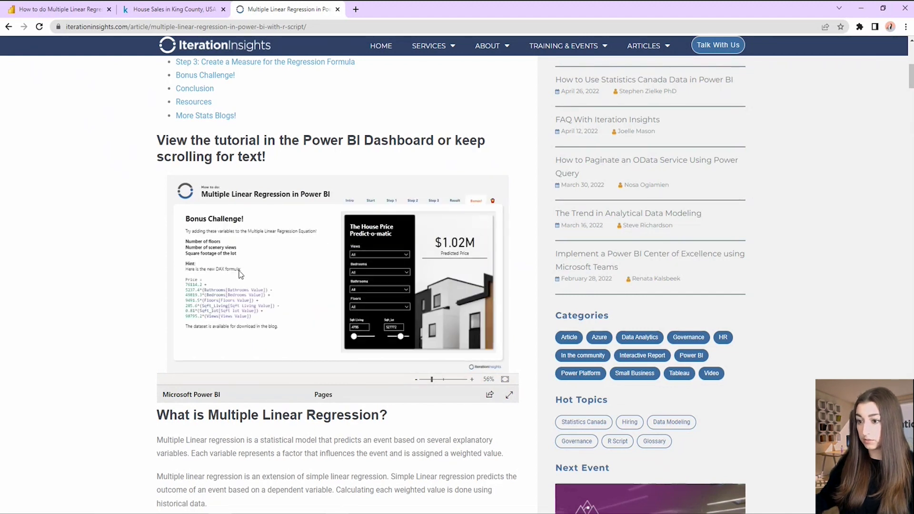
# Step: Try to enlarge the embedded tutorial report to 60% zoom and view it full screen
pyautogui.click(204, 395)
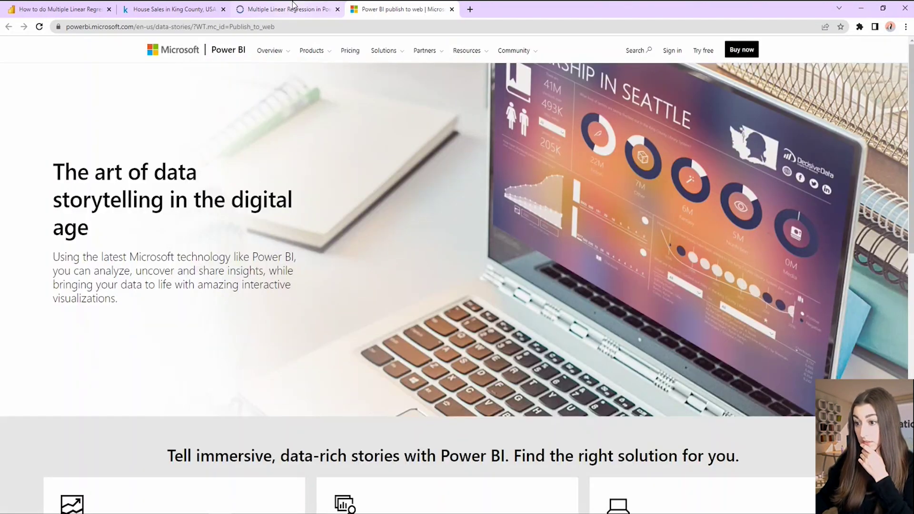
pyautogui.click(293, 7)
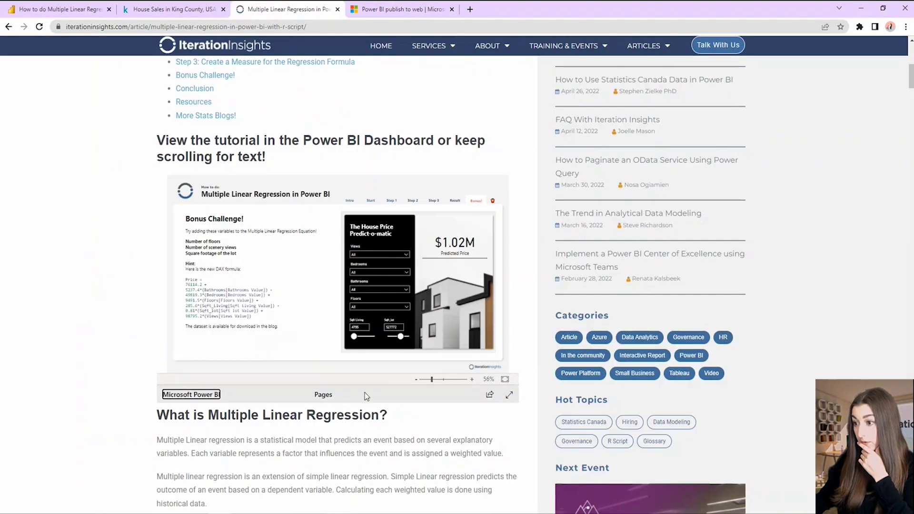
pyautogui.click(471, 380)
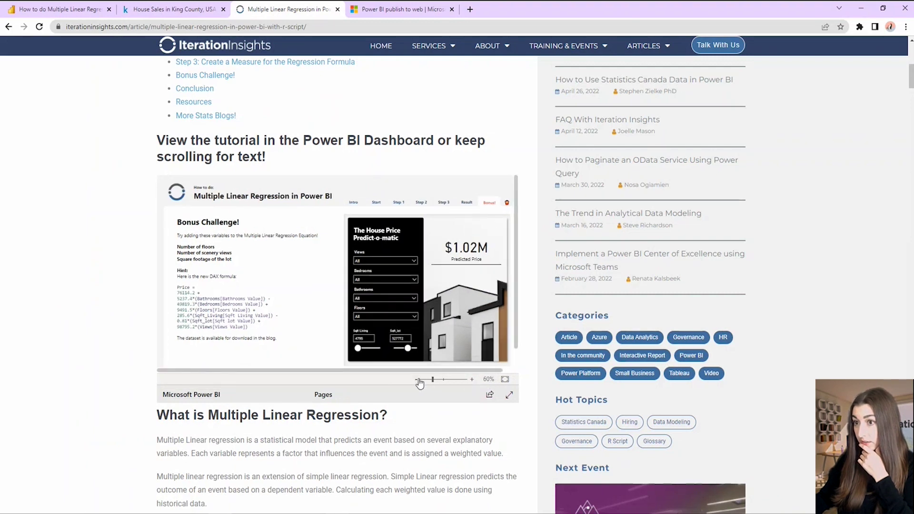
pyautogui.click(418, 380)
pyautogui.click(471, 381)
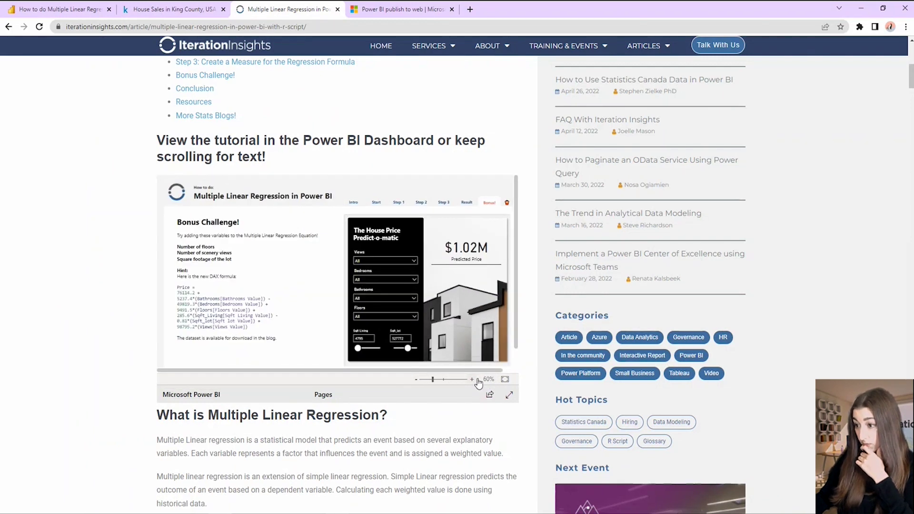
pyautogui.click(509, 395)
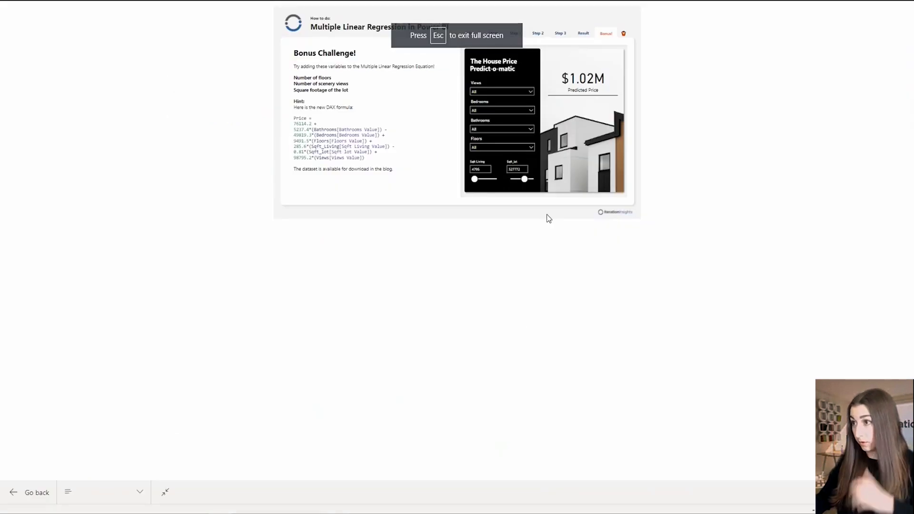
pyautogui.click(166, 491)
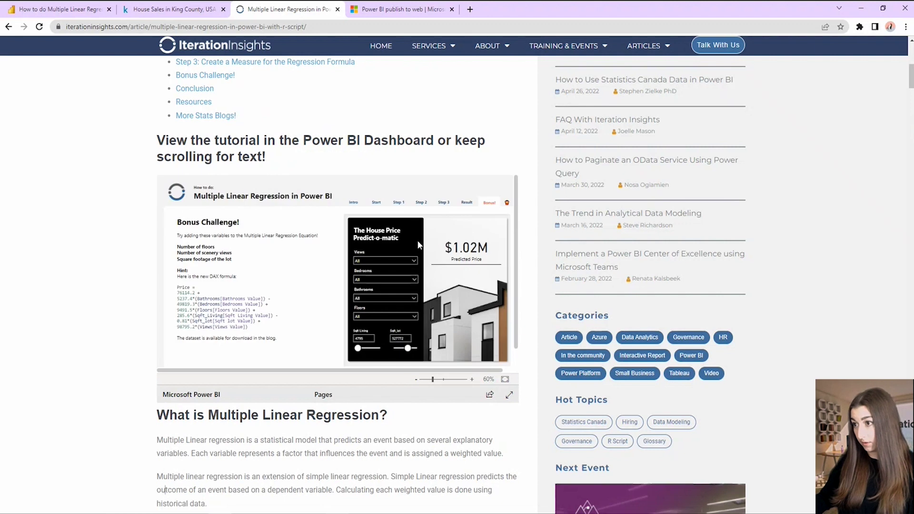
# Step: Set the embedded report's zoom to 58% and display its Bonus Challenge page full screen
pyautogui.scroll(1, 446, 421)
pyautogui.moveTo(434, 429)
pyautogui.mouseDown()
pyautogui.moveTo(421, 429)
pyautogui.moveTo(433, 430)
pyautogui.mouseUp()
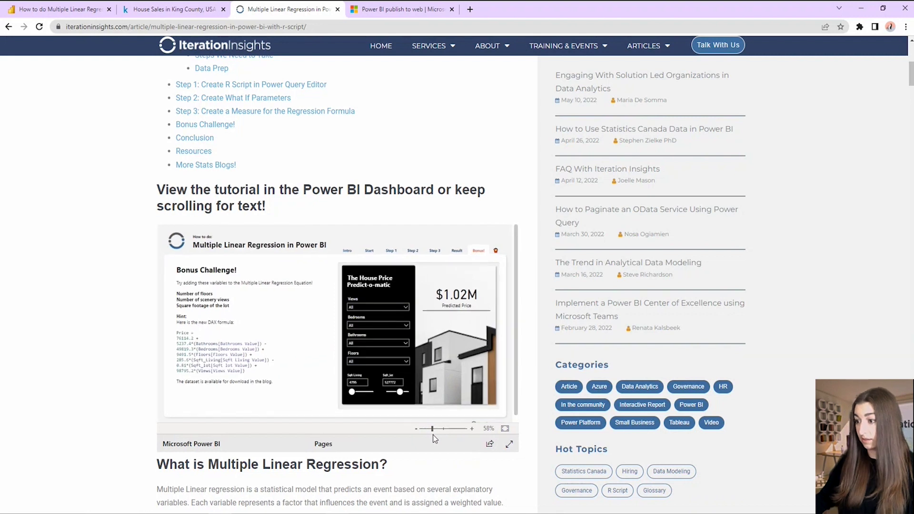
pyautogui.click(509, 445)
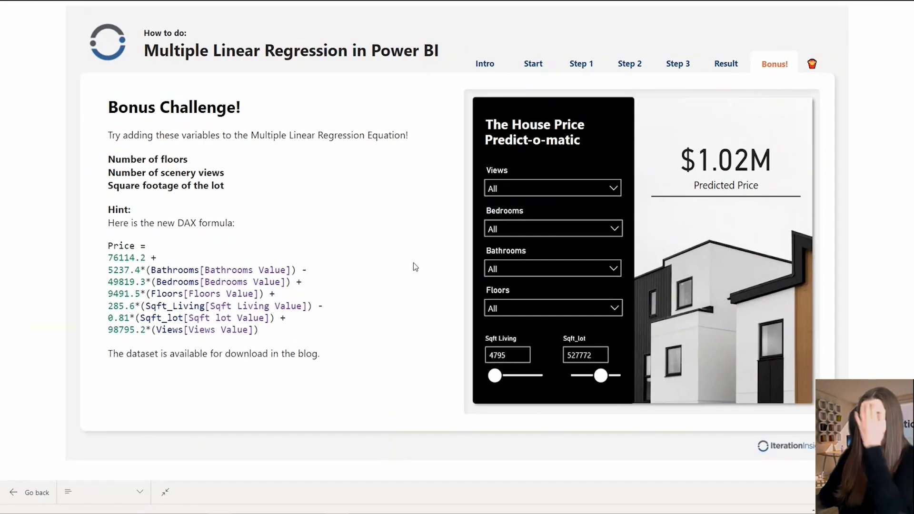
# Step: Set Views to 2 and Floors to 3 in the Bonus Challenge's House Price Predict-o-matic
pyautogui.click(614, 190)
pyautogui.click(505, 228)
pyautogui.click(615, 190)
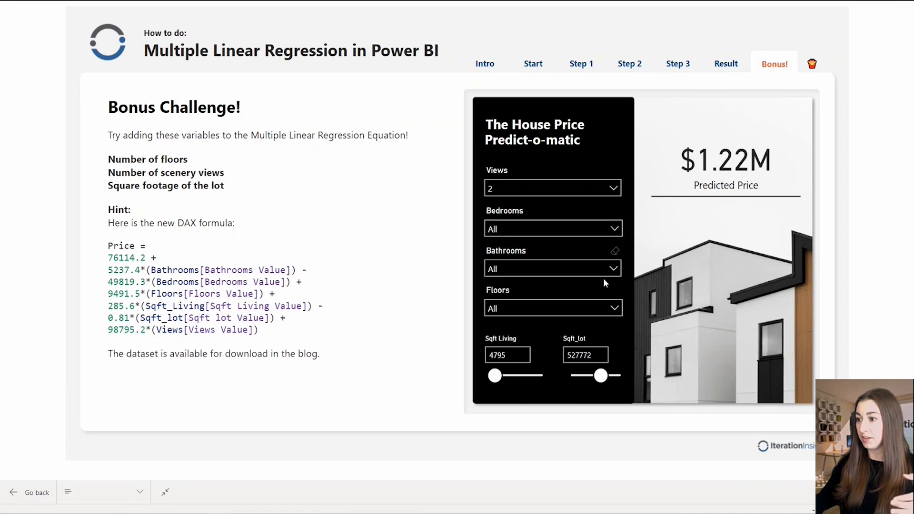
pyautogui.click(597, 309)
pyautogui.click(503, 213)
pyautogui.click(613, 309)
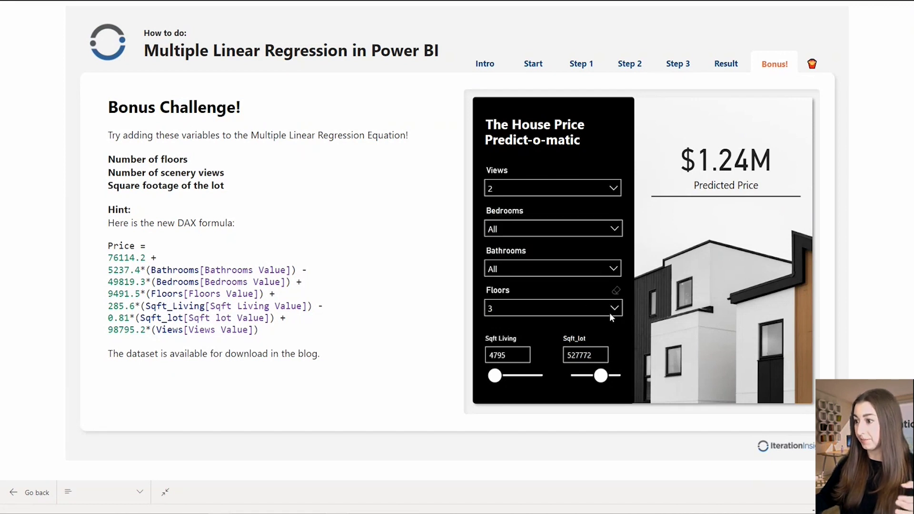
# Step: Lower the Sqft_lot value to 482817 in the Bonus Challenge's House Price Predict-o-matic
pyautogui.moveTo(608, 379)
pyautogui.mouseDown()
pyautogui.moveTo(590, 376)
pyautogui.moveTo(598, 376)
pyautogui.mouseUp()
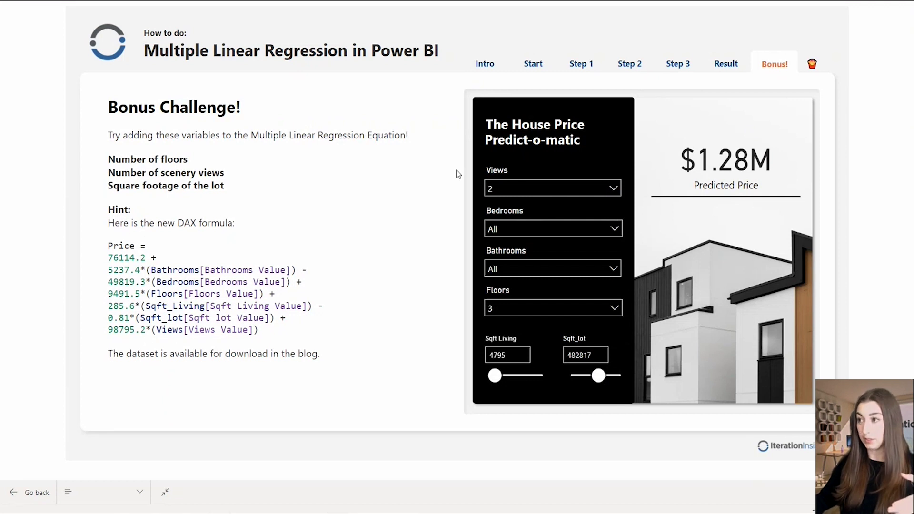
# Step: Look through the report's Intro, Start and Step 1 pages, including the raw data, R Script and Result views
pyautogui.click(498, 71)
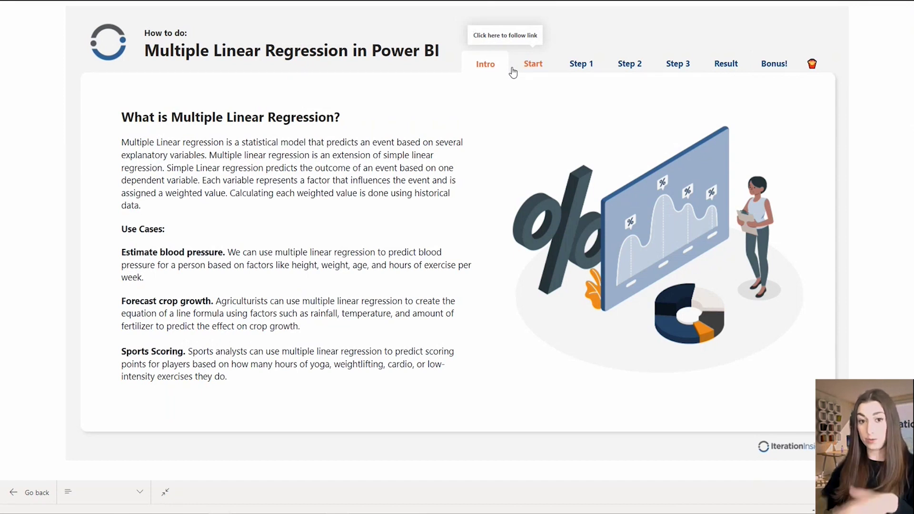
pyautogui.click(543, 68)
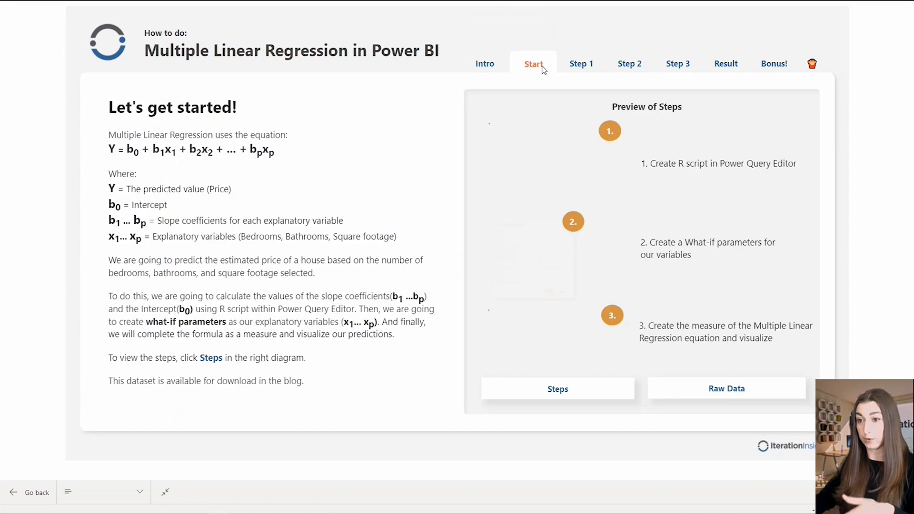
pyautogui.click(726, 393)
pyautogui.click(597, 69)
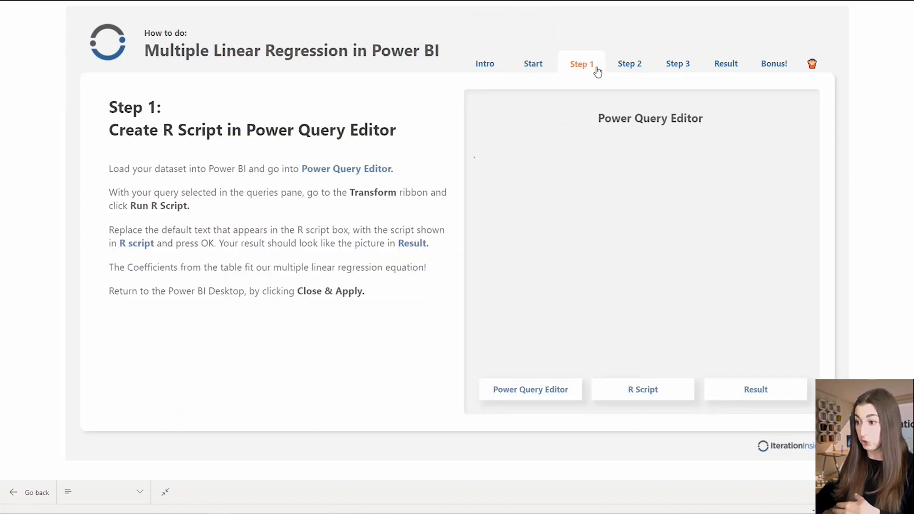
pyautogui.click(633, 390)
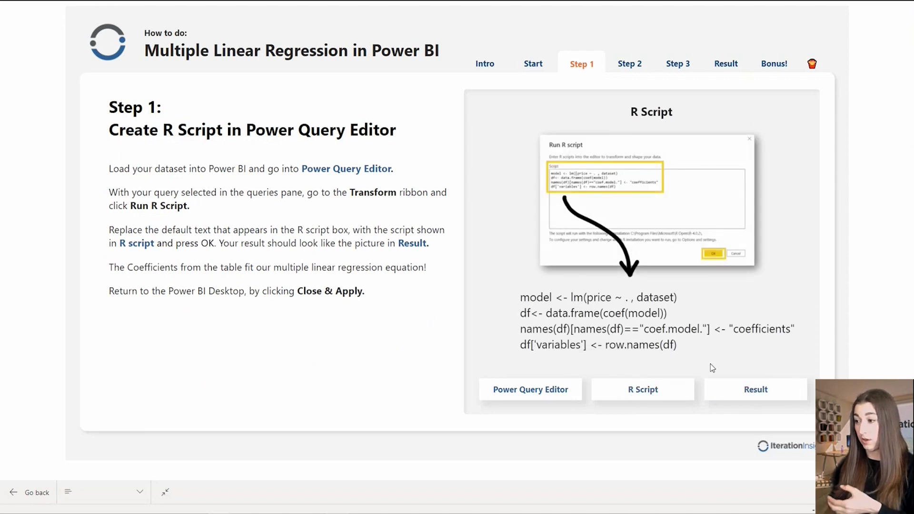
pyautogui.click(753, 396)
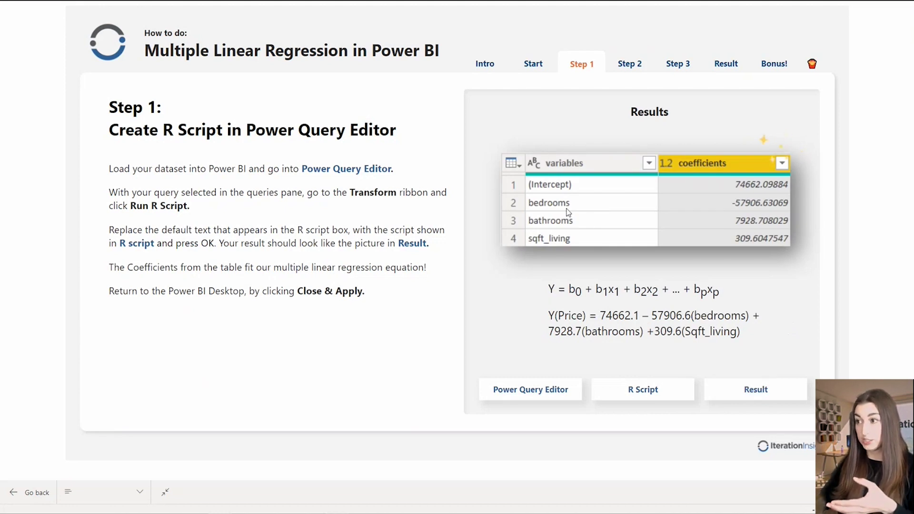
# Step: Review the Step 2 and Step 3 pages, including Insert Card Visual, and compare the Result page with the Bonus Challenge page
pyautogui.click(636, 69)
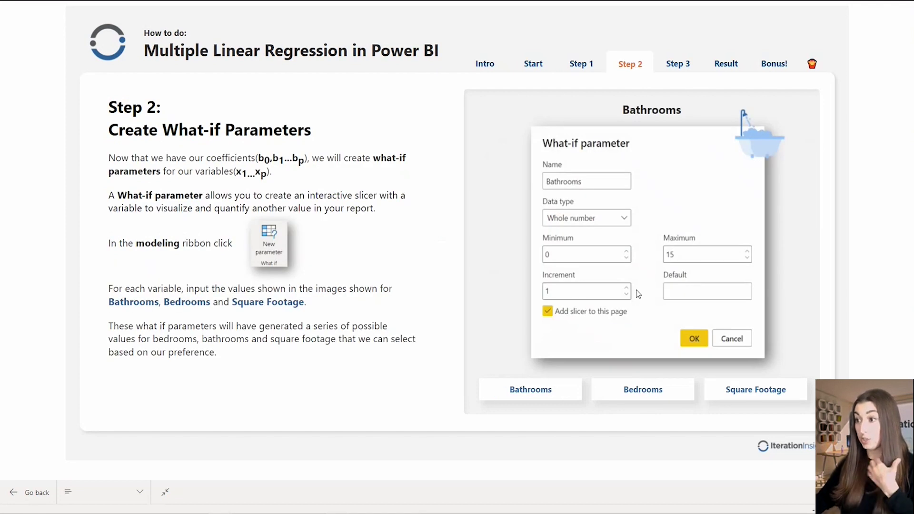
pyautogui.click(679, 69)
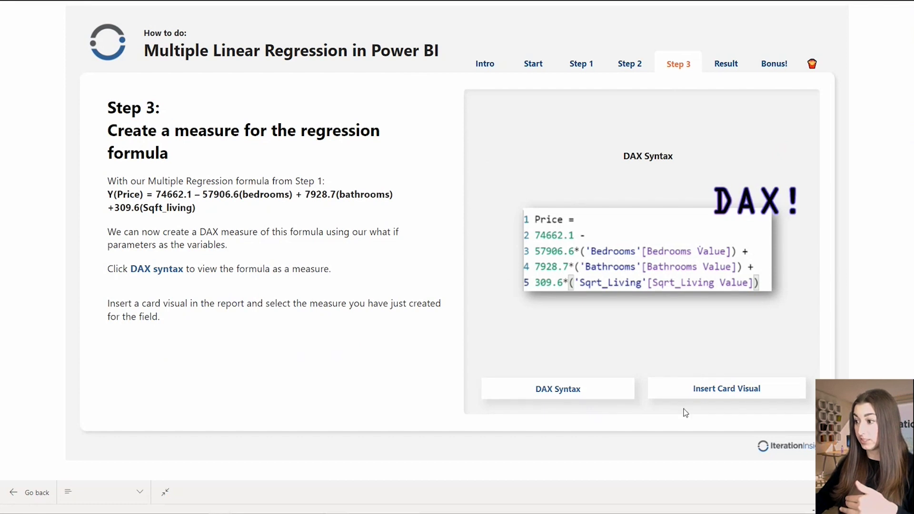
pyautogui.click(698, 392)
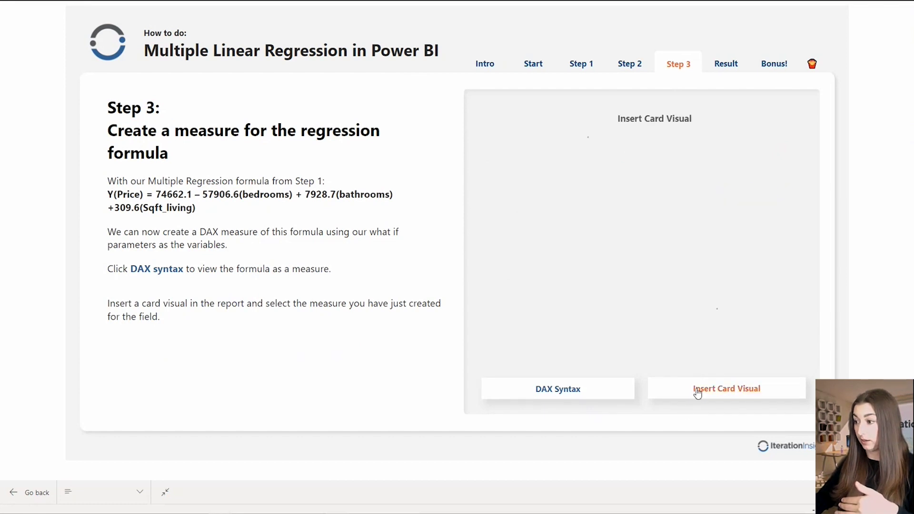
pyautogui.click(722, 69)
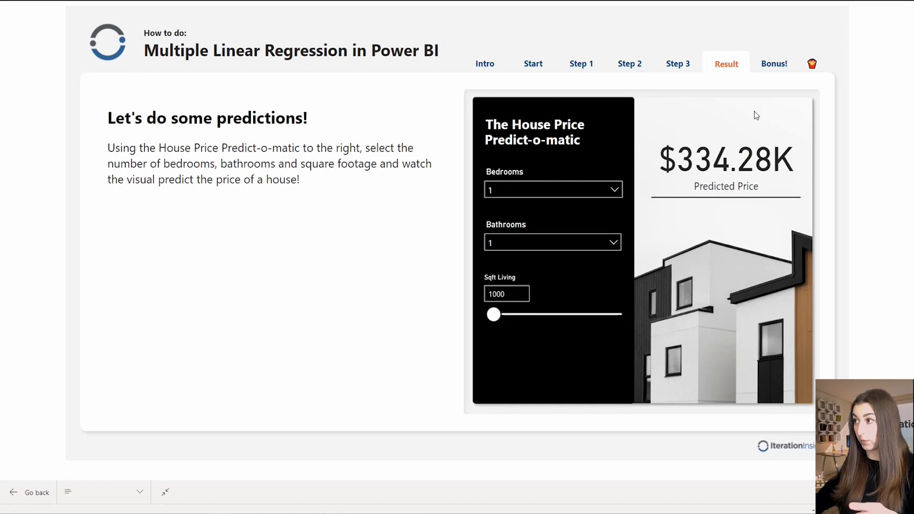
pyautogui.click(772, 69)
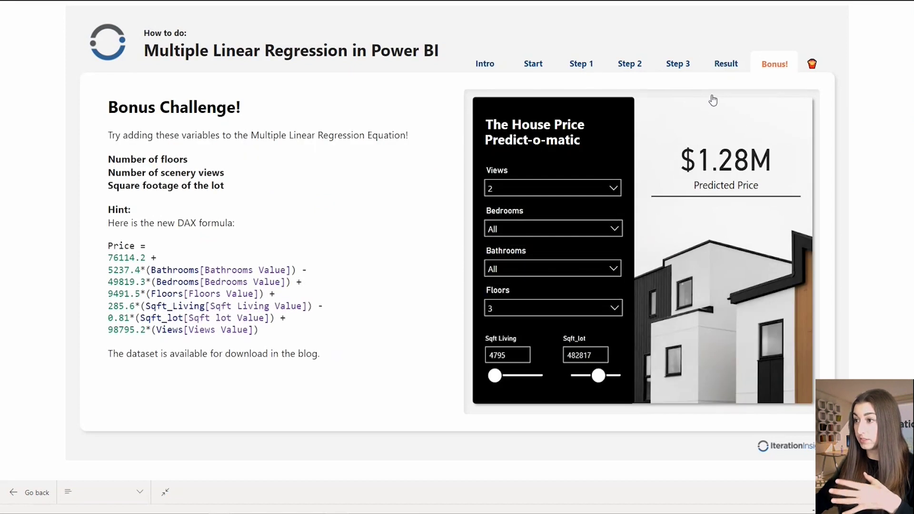
pyautogui.click(727, 65)
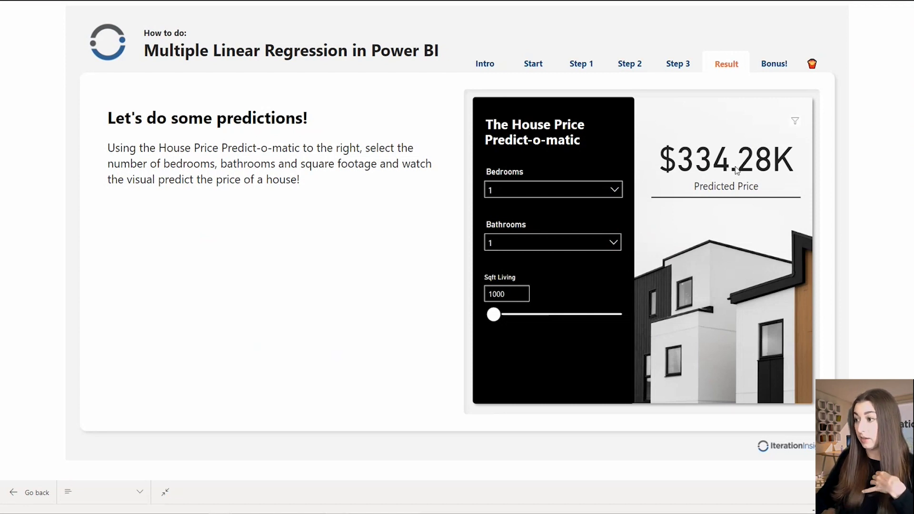
pyautogui.click(768, 66)
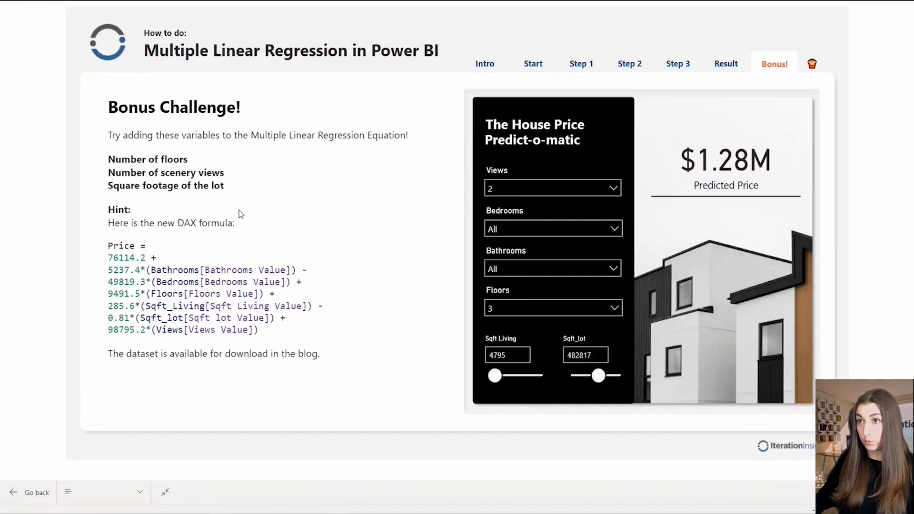
# Step: Leave the embedded report's full-screen view and return to the End page of the Power BI presentation report
pyautogui.press('Escape')
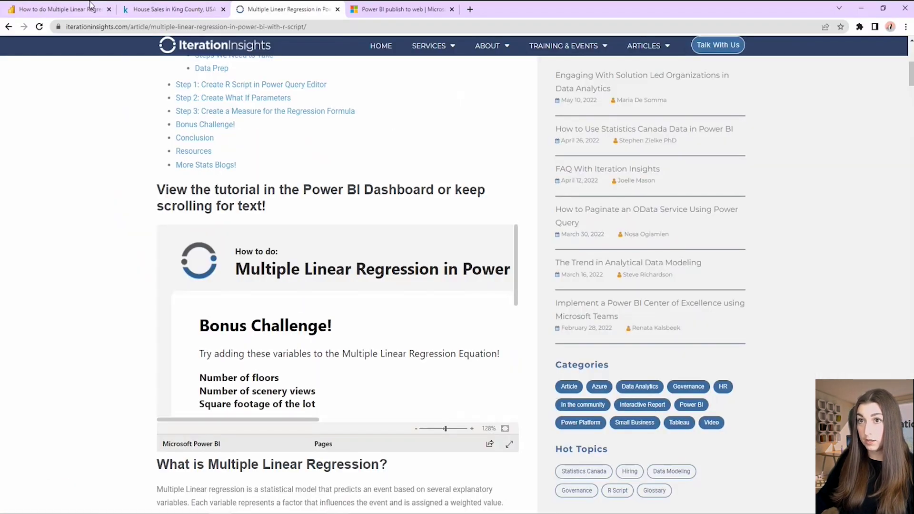
pyautogui.click(88, 6)
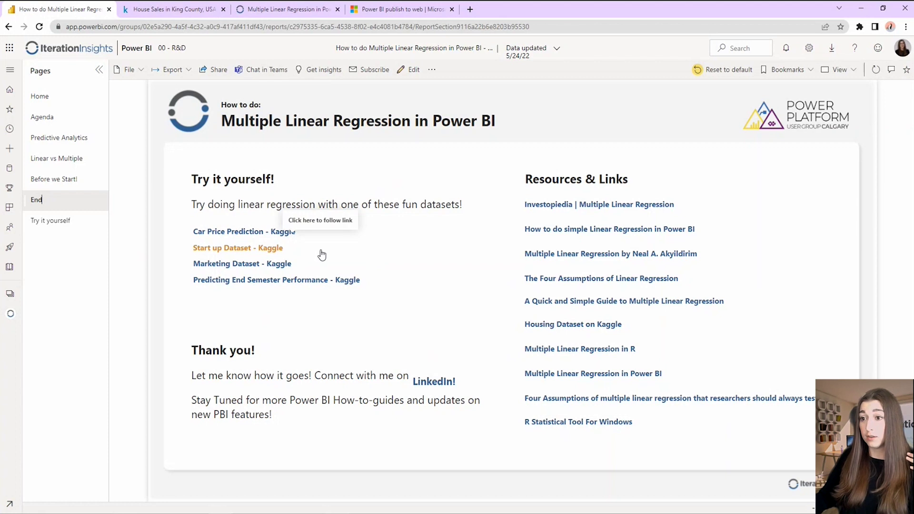